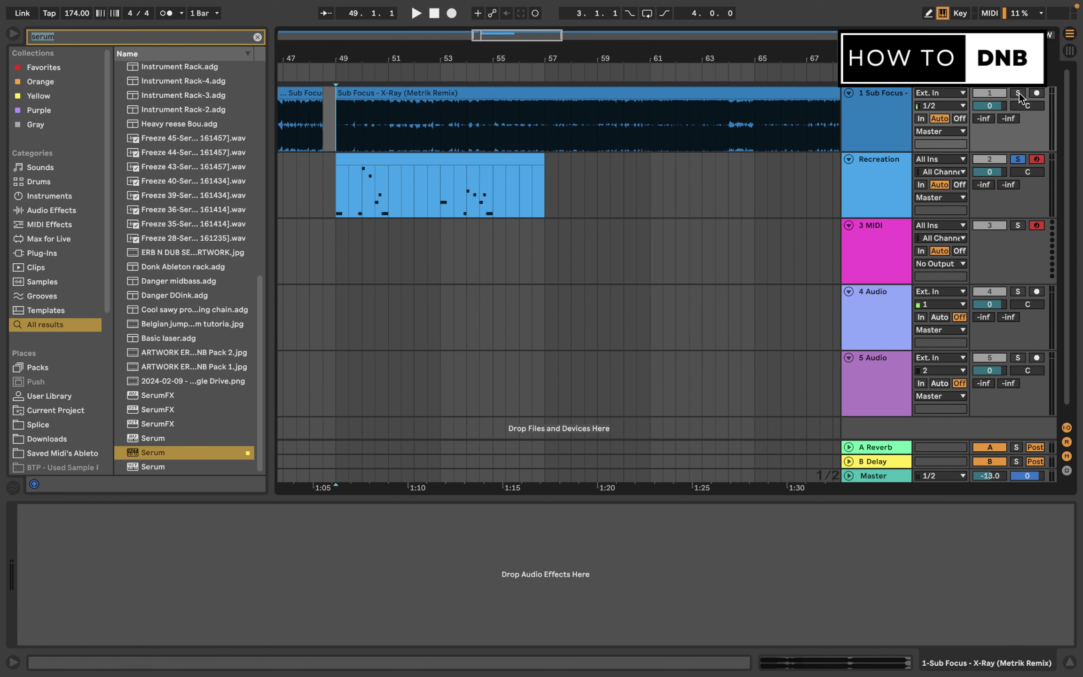
Solo the Sub Focus reference track and play it from bar 49.
{"action": "left_click", "coordinate": [1019, 92]}
{"action": "key", "text": "space"}
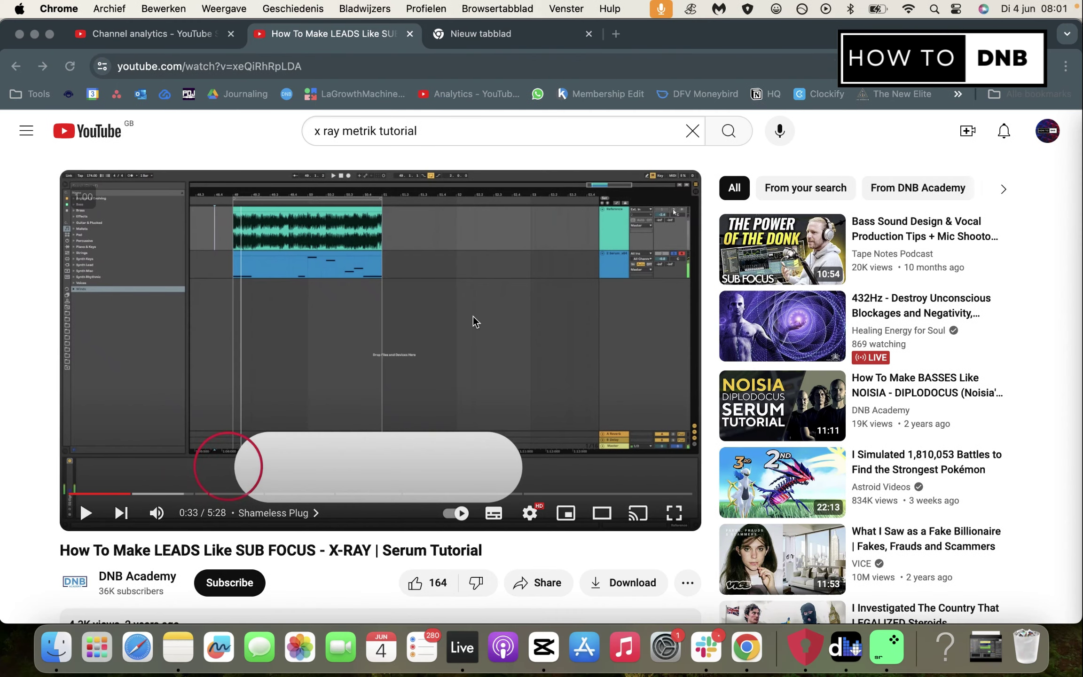
Play the X-Ray lead tutorial video on YouTube briefly from 0:26 and pause it.
{"action": "left_click", "coordinate": [119, 495]}
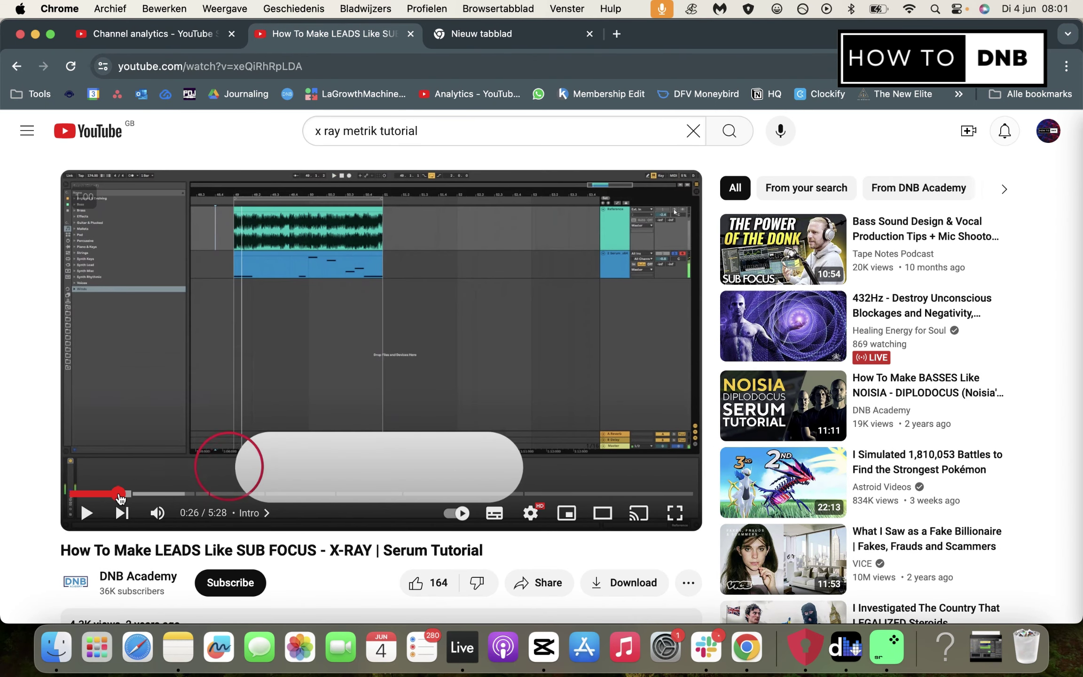
{"action": "left_click", "coordinate": [165, 417]}
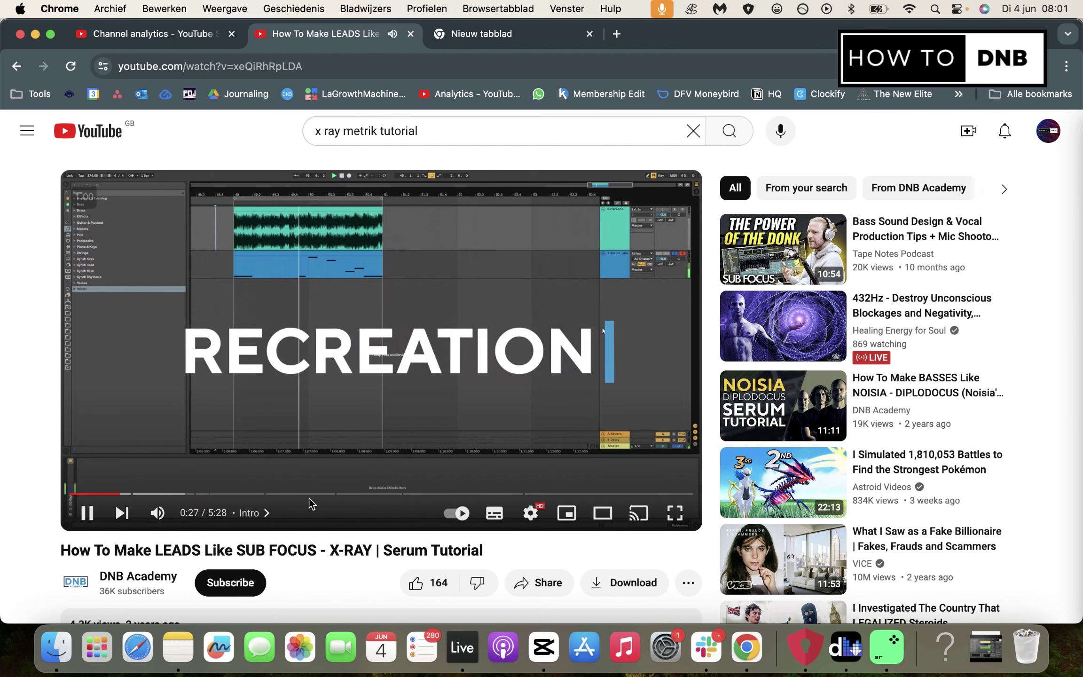
{"action": "left_click", "coordinate": [517, 412]}
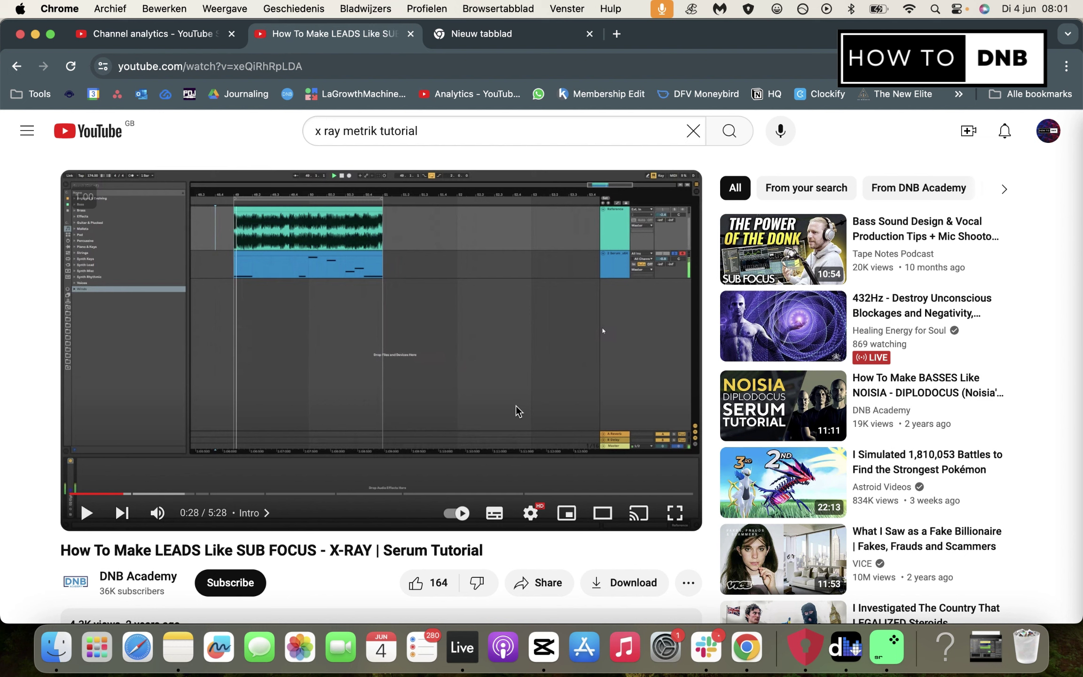
Switch back to Ableton Live and play the Recreation clip from bar 49.
{"action": "left_click", "coordinate": [459, 655]}
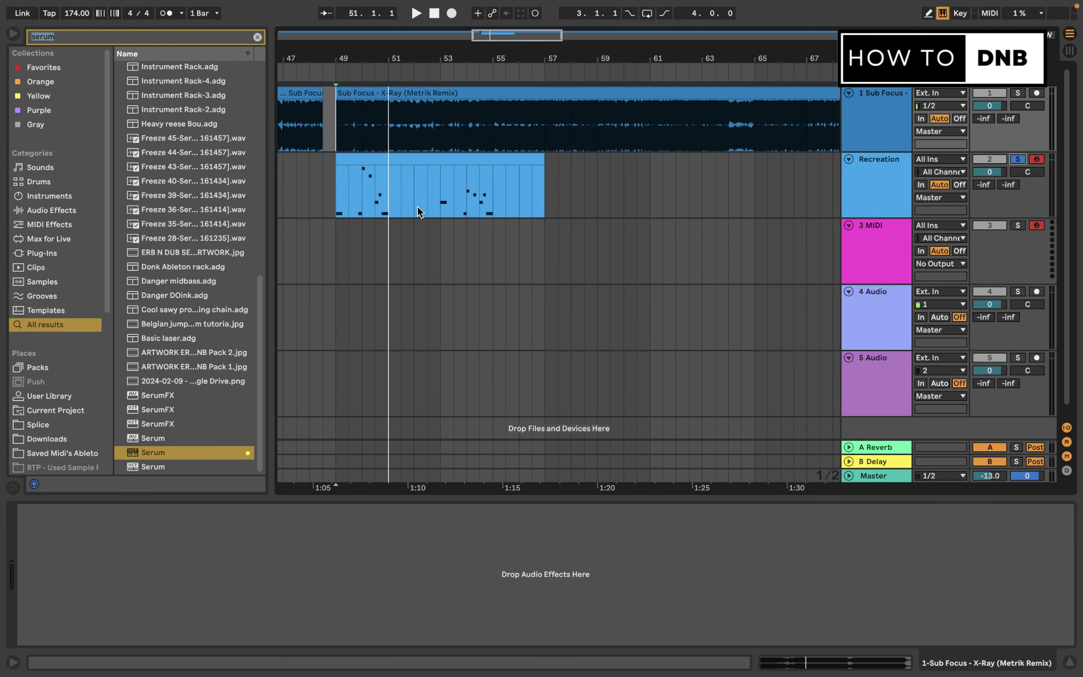
{"action": "left_click", "coordinate": [336, 195]}
{"action": "key", "text": "space"}
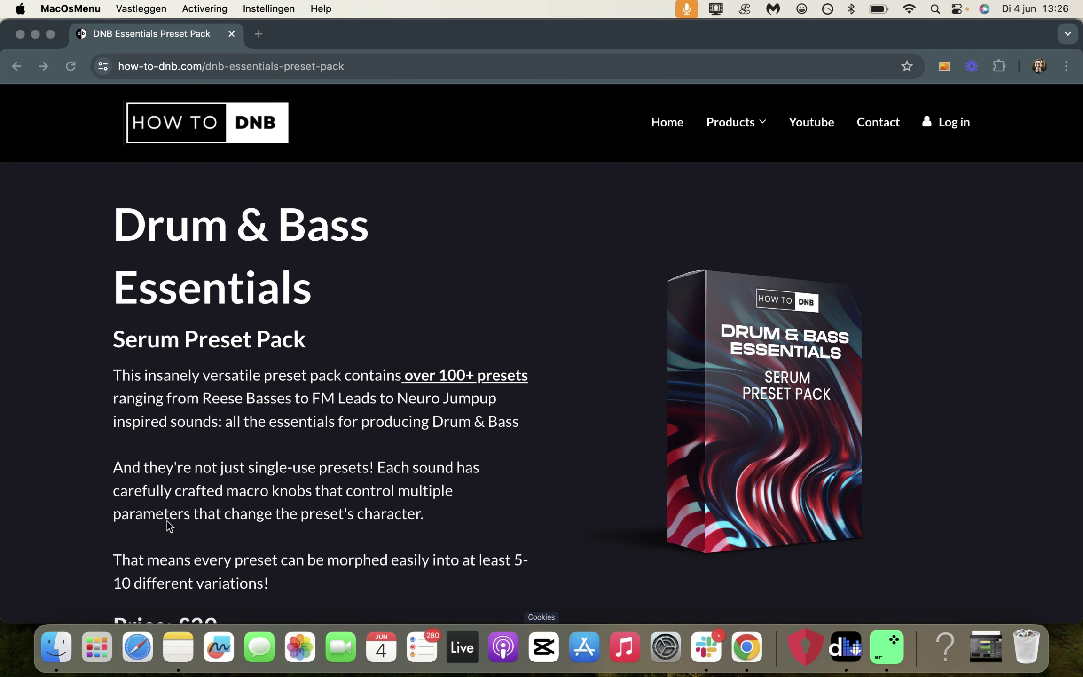
Look through the Drum & Bass Essentials preset pack page and step through several of its presets in Serum.
{"action": "scroll", "coordinate": [550, 433], "scroll_direction": "down", "scroll_amount": 10}
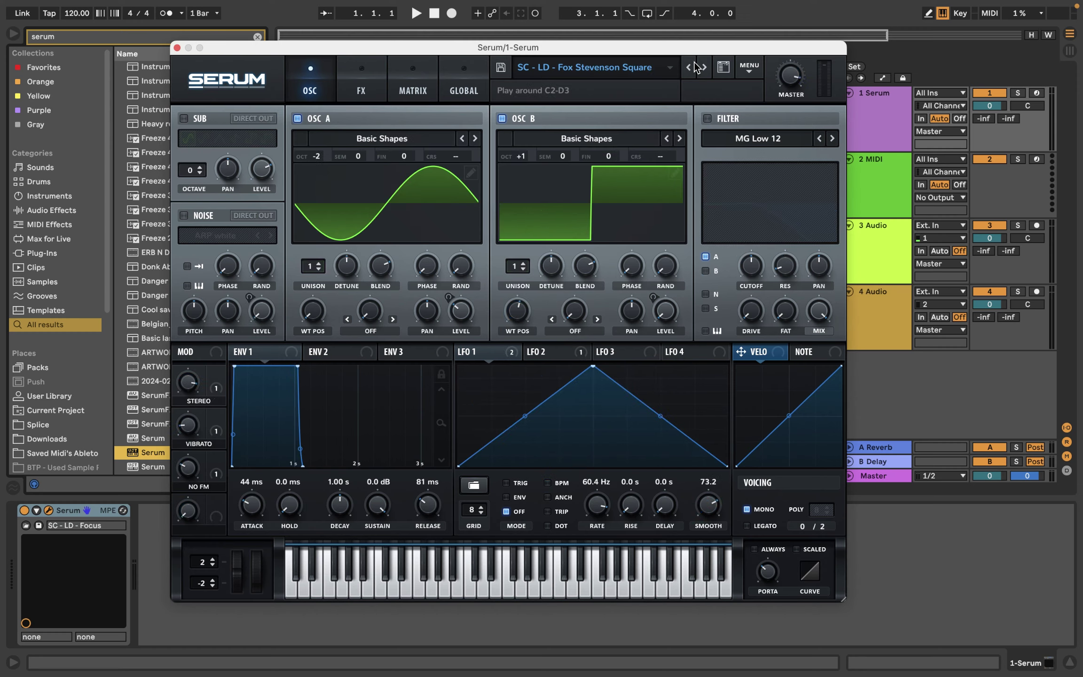
{"action": "left_click", "coordinate": [704, 67]}
{"action": "left_click", "coordinate": [704, 68]}
{"action": "left_click", "coordinate": [704, 68]}
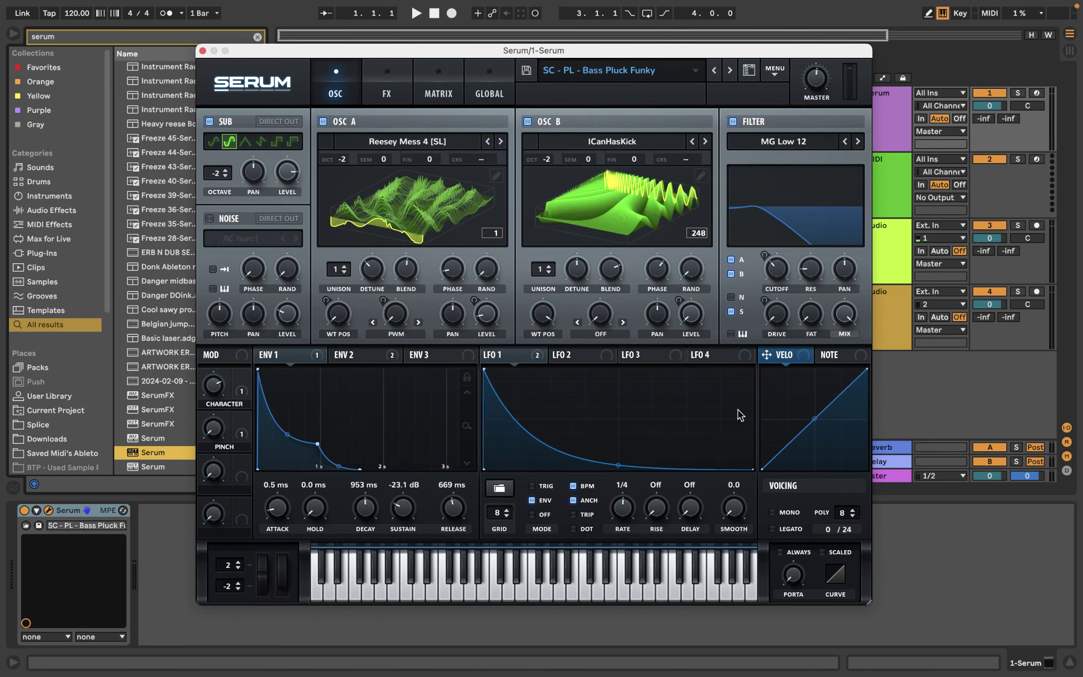
{"action": "left_click", "coordinate": [704, 68]}
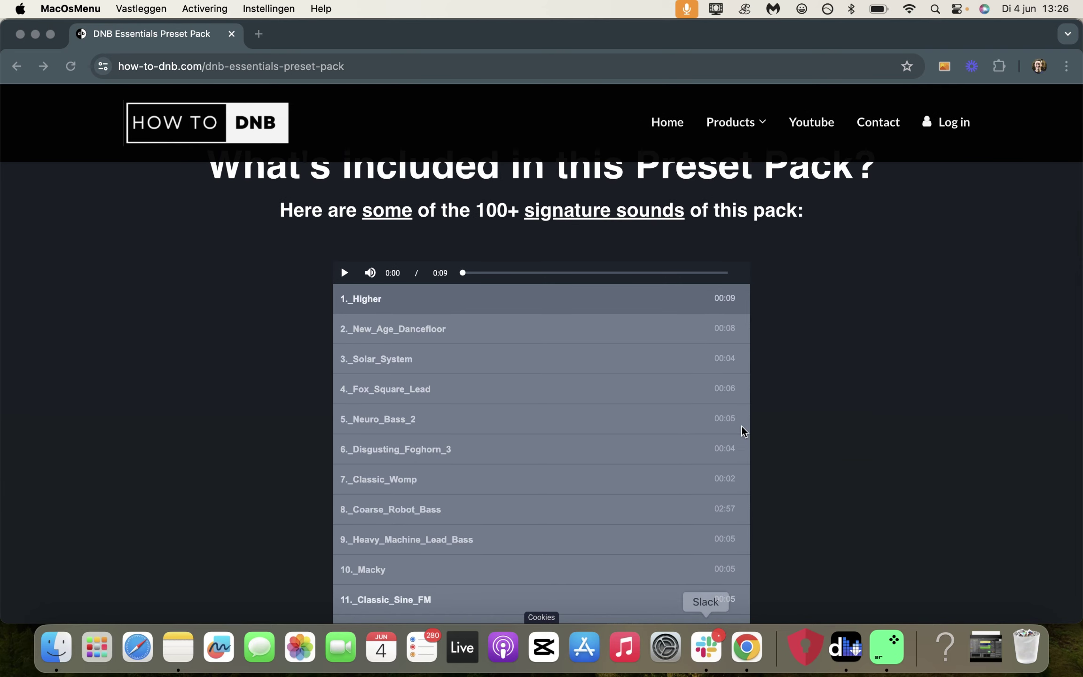
{"action": "scroll", "coordinate": [742, 426], "scroll_direction": "down", "scroll_amount": 11}
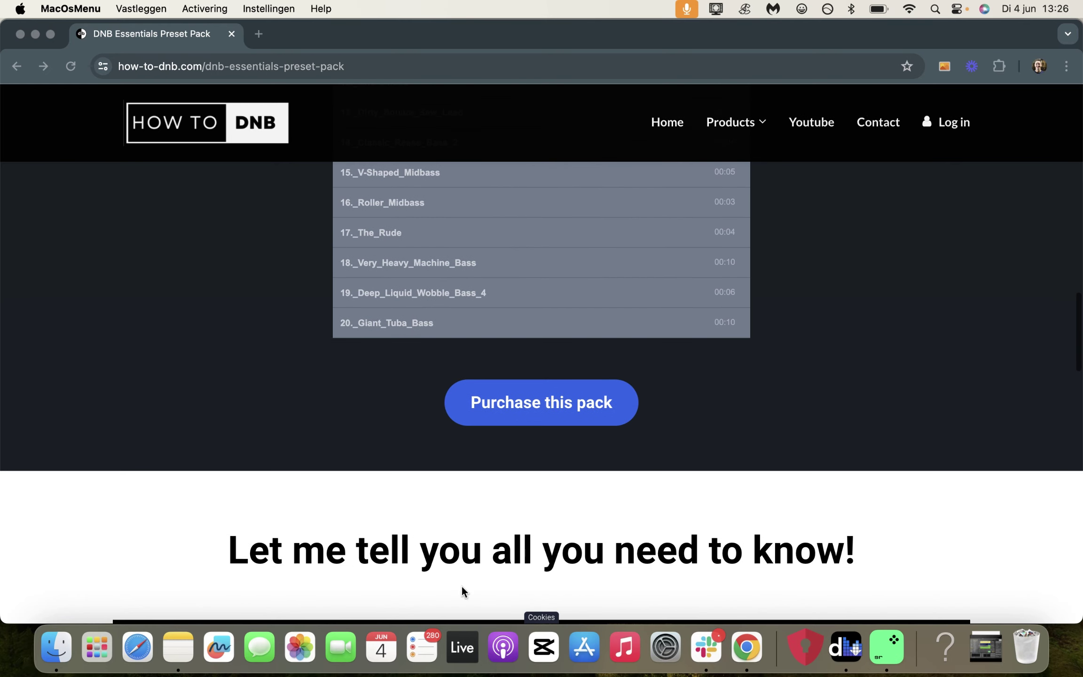
{"action": "scroll", "coordinate": [647, 430], "scroll_direction": "down", "scroll_amount": 5}
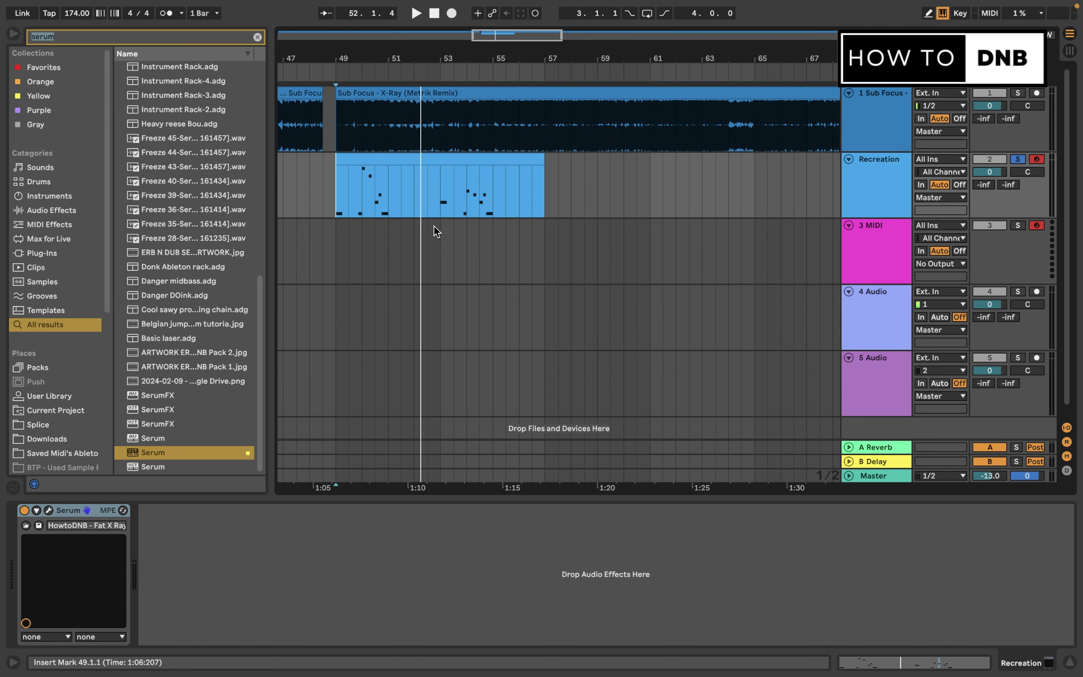
Inspect the notes of the Recreation MIDI clip and play its first bars from bar 49.
{"action": "left_click", "coordinate": [835, 178]}
{"action": "left_click", "coordinate": [470, 164]}
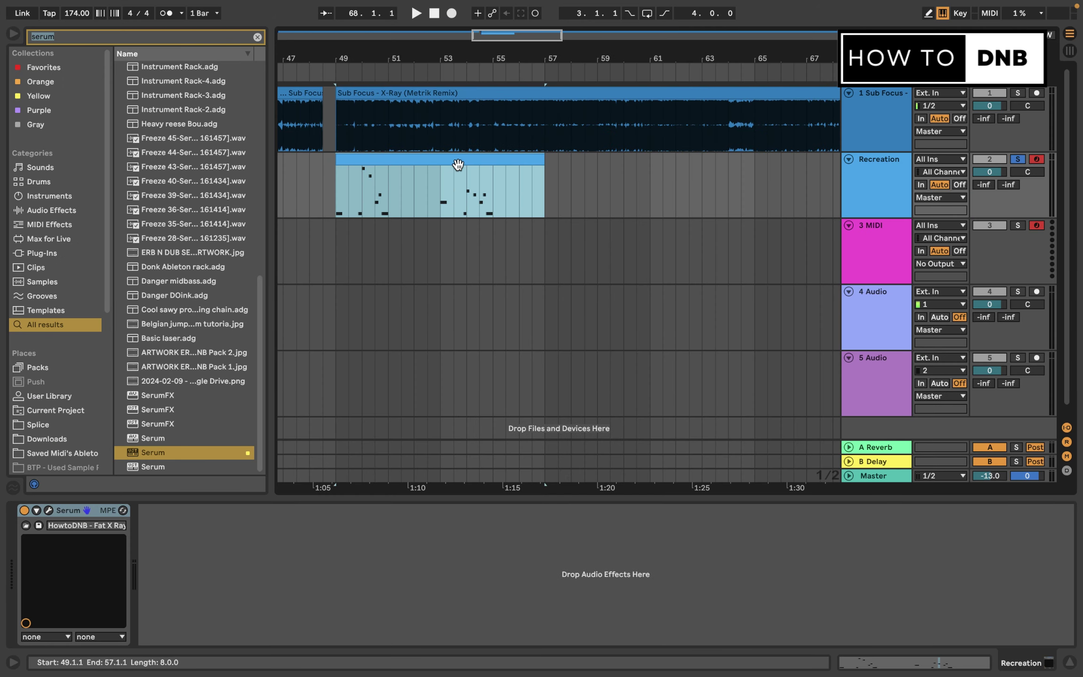
{"action": "left_click", "coordinate": [340, 188]}
{"action": "scroll", "coordinate": [419, 189], "scroll_direction": "up", "scroll_amount": 3}
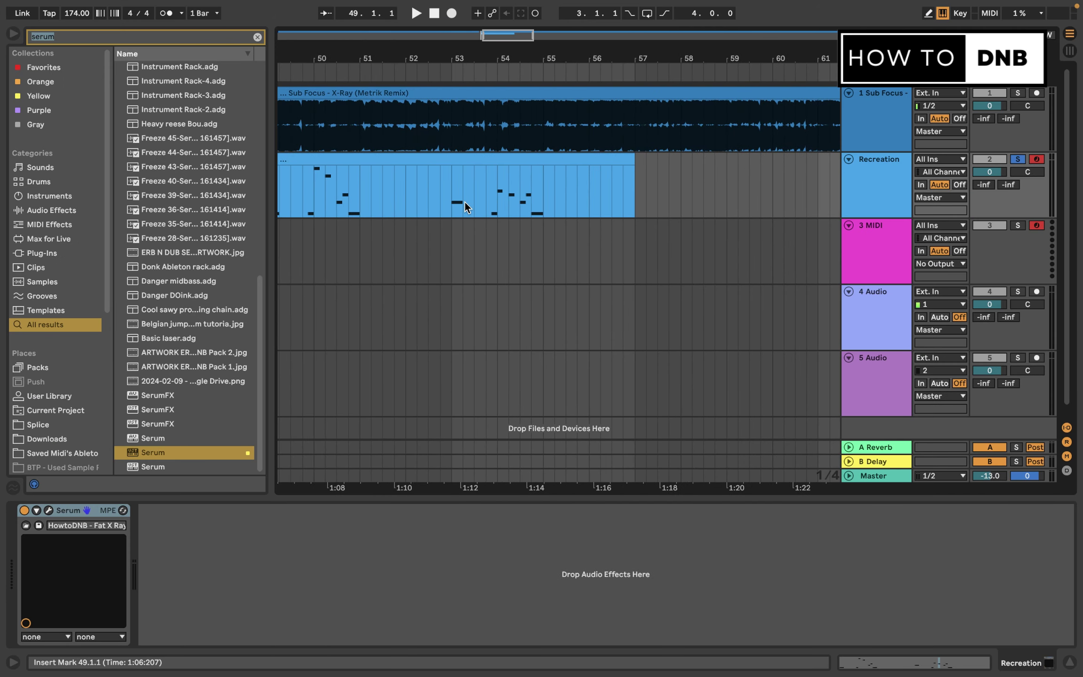
{"action": "scroll", "coordinate": [465, 201], "scroll_direction": "left", "scroll_amount": 2}
{"action": "scroll", "coordinate": [465, 201], "scroll_direction": "down", "scroll_amount": 1}
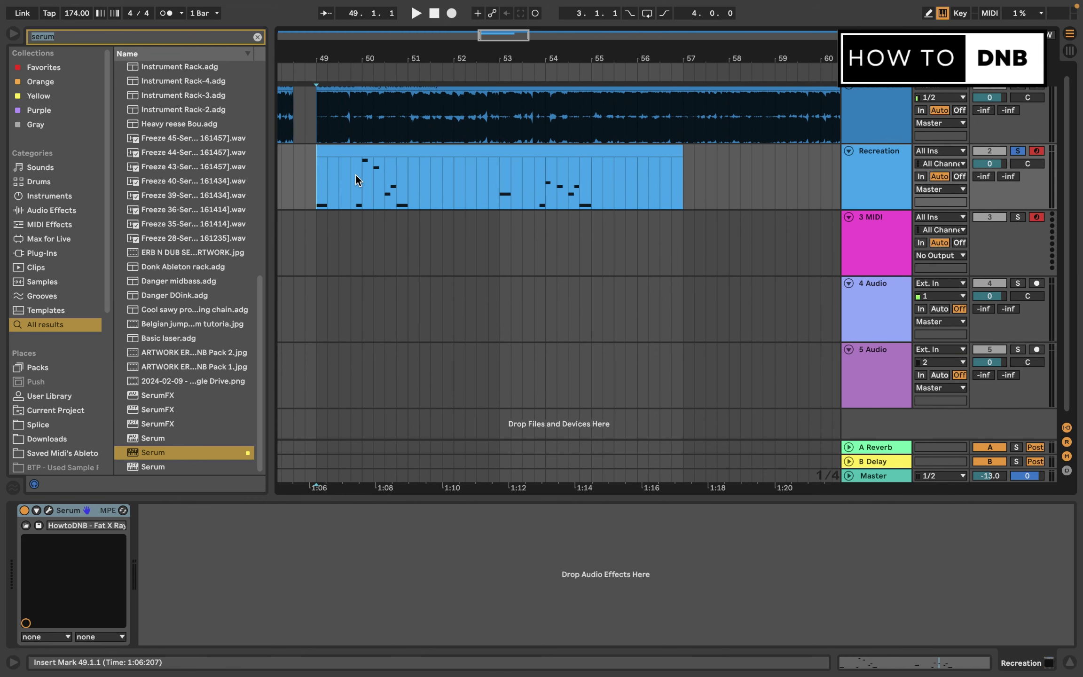
{"action": "key", "text": "space"}
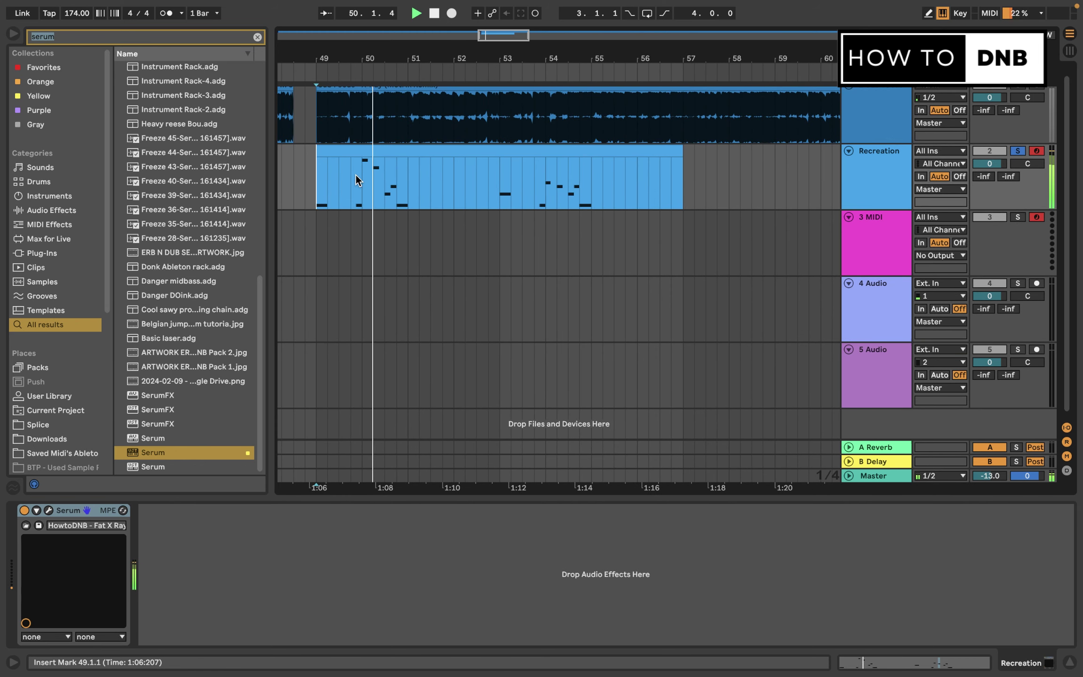
{"action": "key", "text": "space"}
Play the second half of the Recreation clip from bar 53.
{"action": "left_click", "coordinate": [499, 183]}
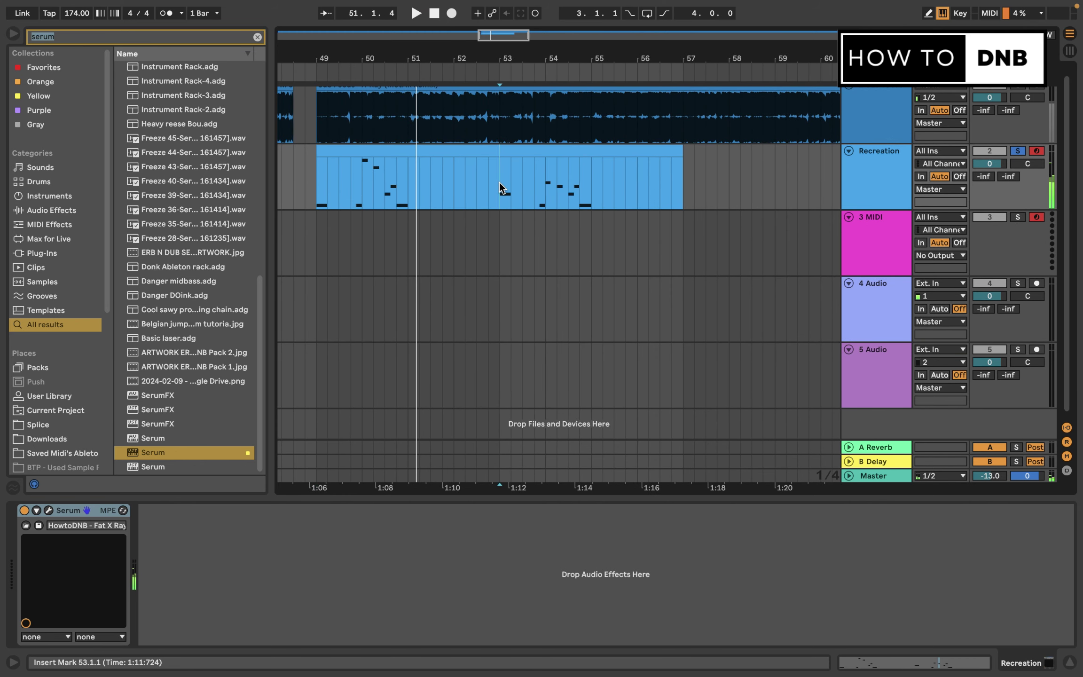
{"action": "key", "text": "space"}
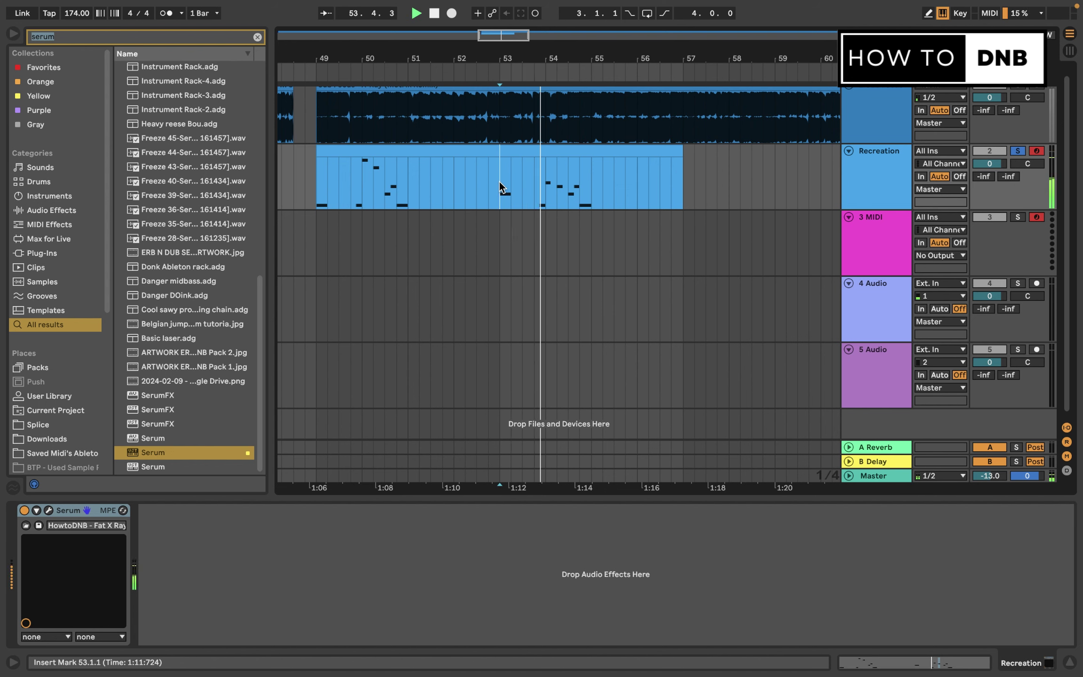
{"action": "key", "text": "space"}
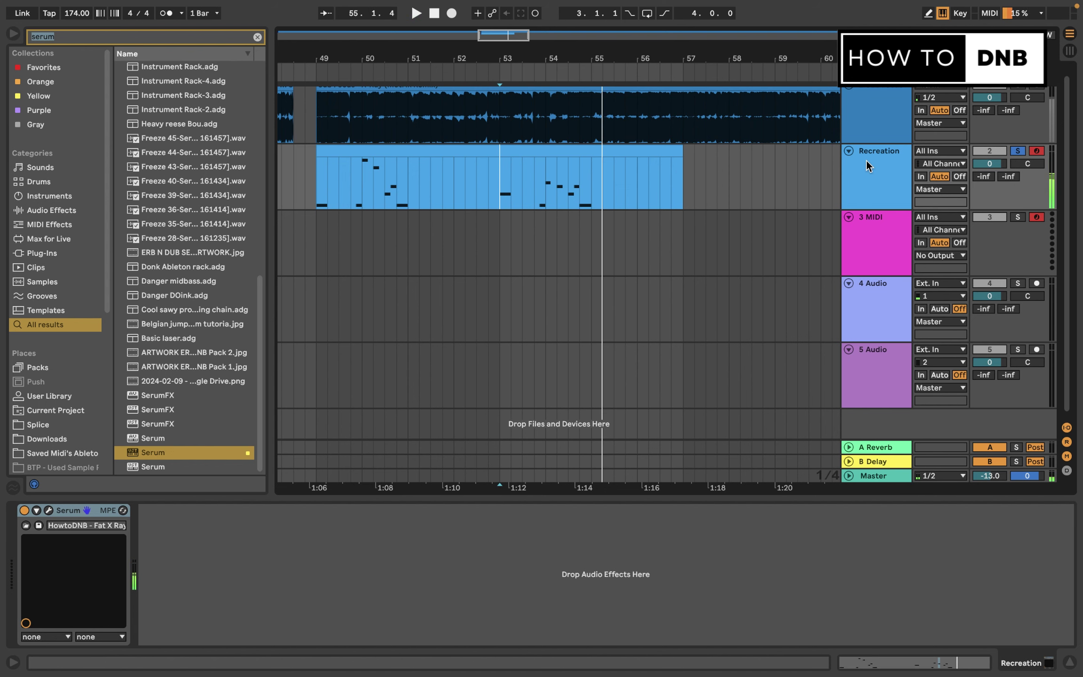
Insert a new MIDI track below the Recreation track and name it Recreation.
{"action": "right_click", "coordinate": [866, 160]}
{"action": "left_click", "coordinate": [925, 277]}
{"action": "type", "text": "re"}
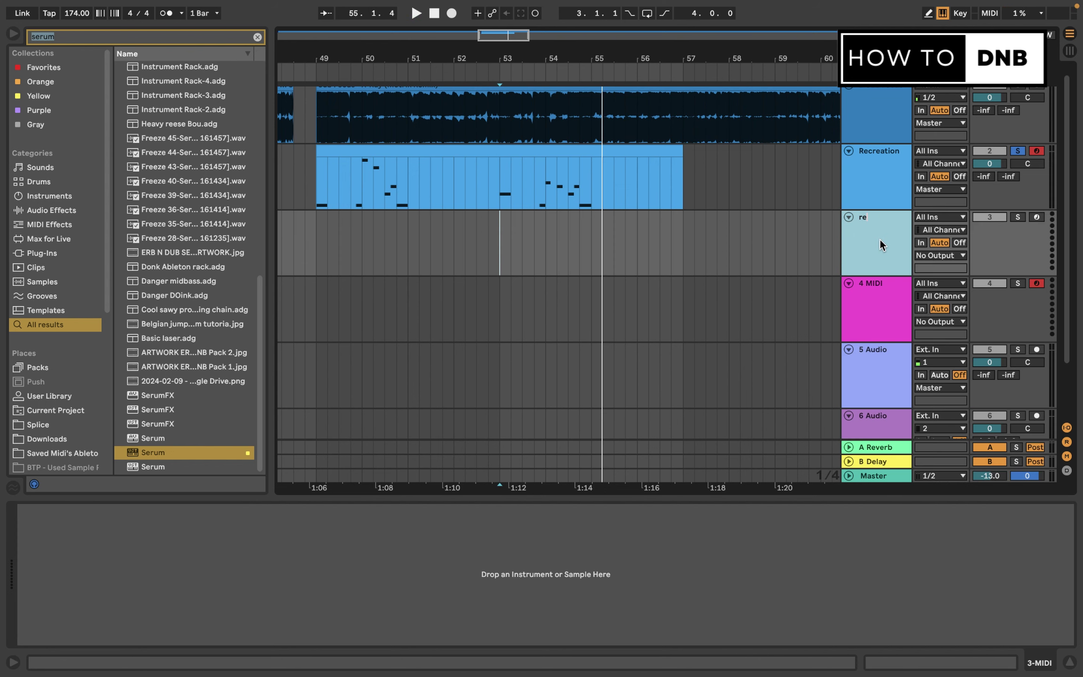
{"action": "type", "text": "creation"}
{"action": "key", "text": "Return"}
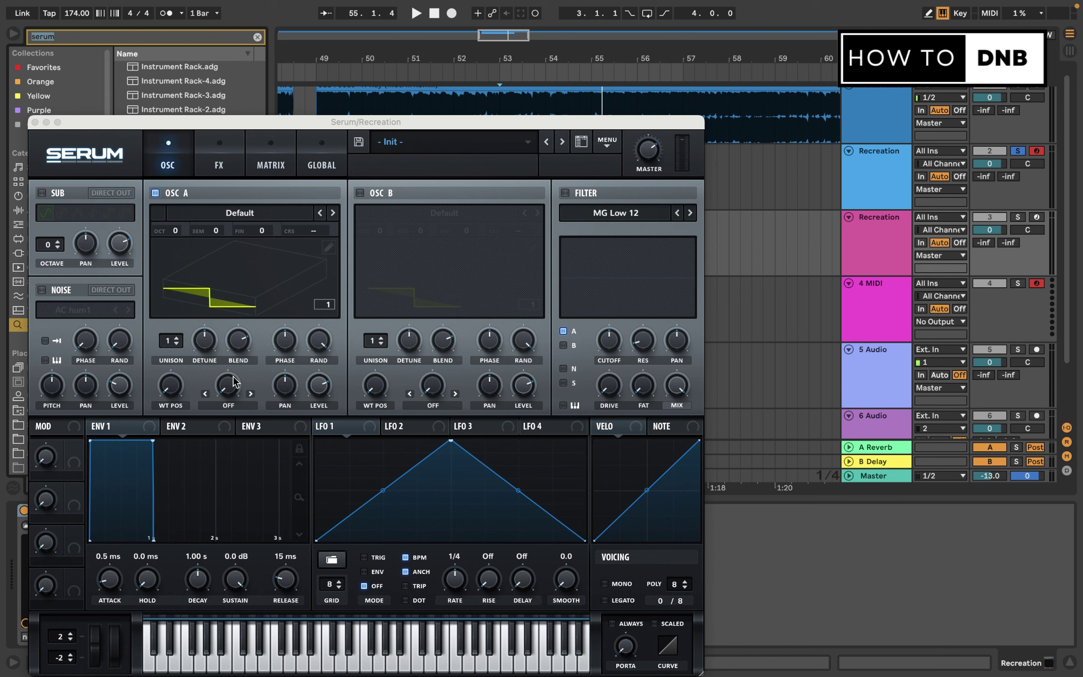
Turn on oscillator B beside oscillator A in the new Serum instance, with both default wavetables shown as 2D waveforms.
{"action": "left_click_drag", "start_coordinate": [393, 118], "coordinate": [556, 35]}
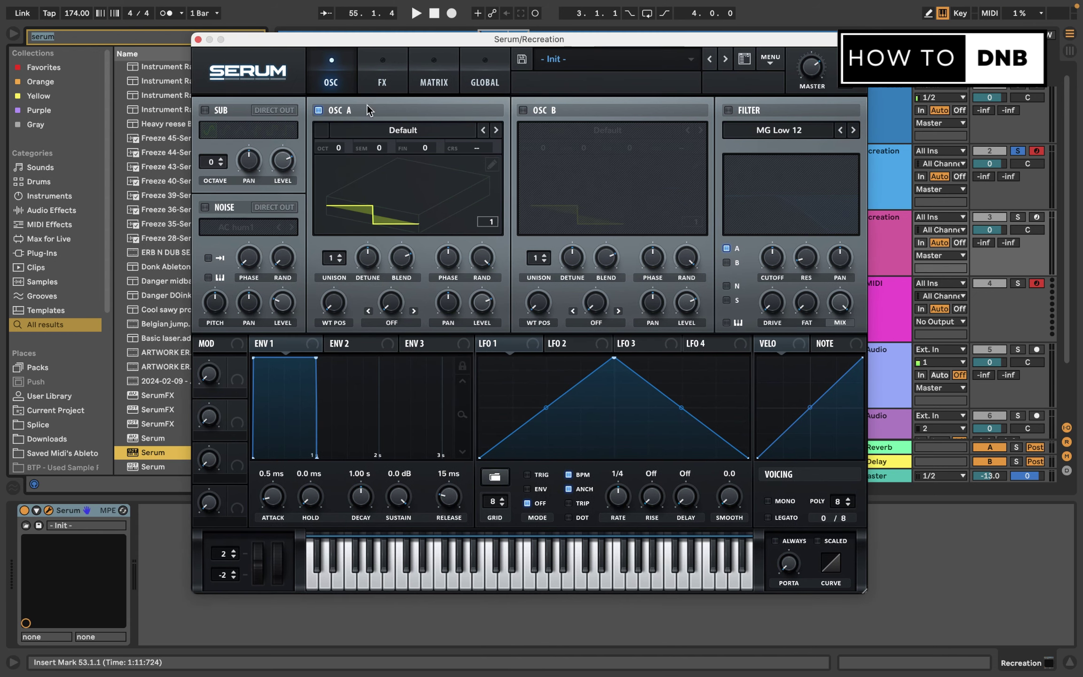
{"action": "left_click", "coordinate": [319, 110]}
{"action": "left_click", "coordinate": [319, 110]}
{"action": "left_click", "coordinate": [522, 110]}
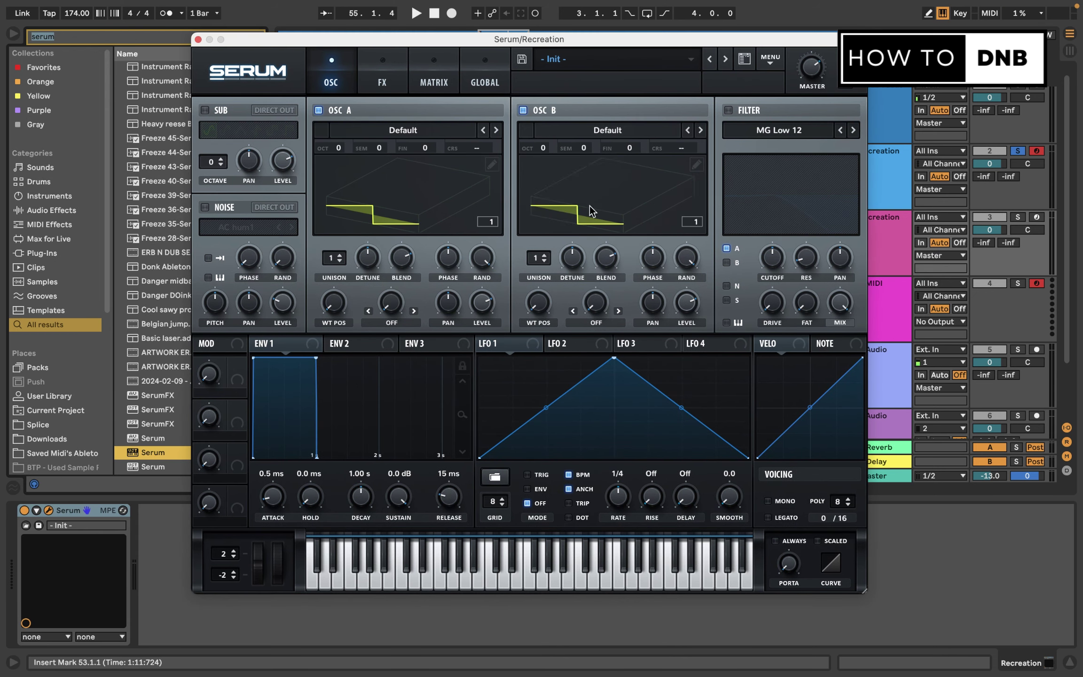
{"action": "left_click", "coordinate": [453, 130]}
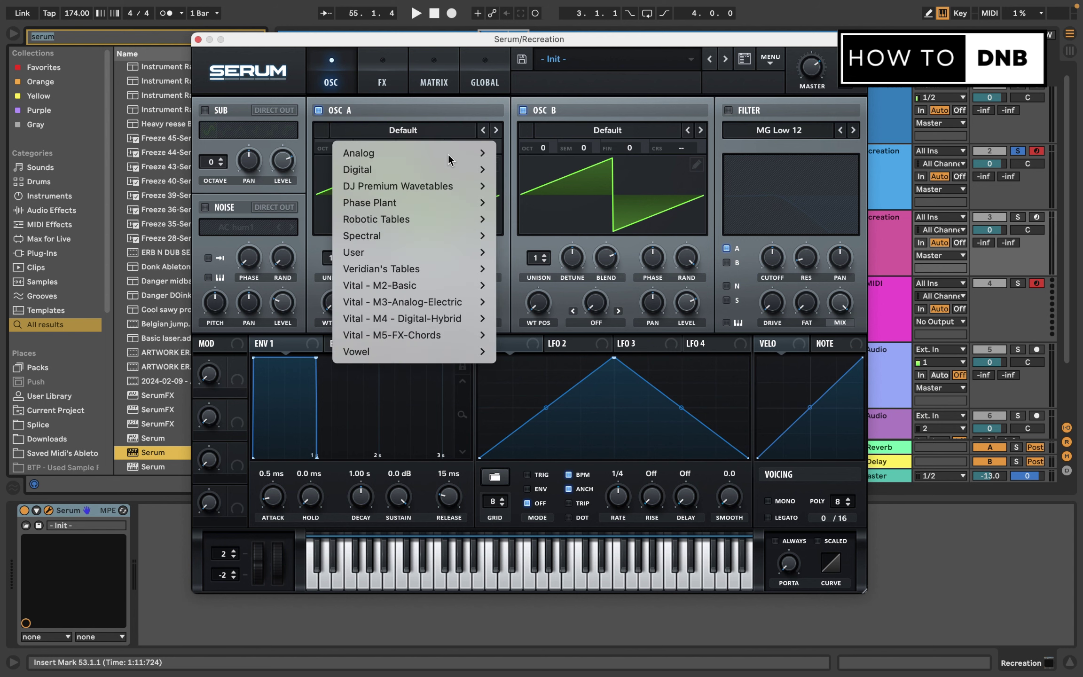
{"action": "left_click", "coordinate": [640, 212]}
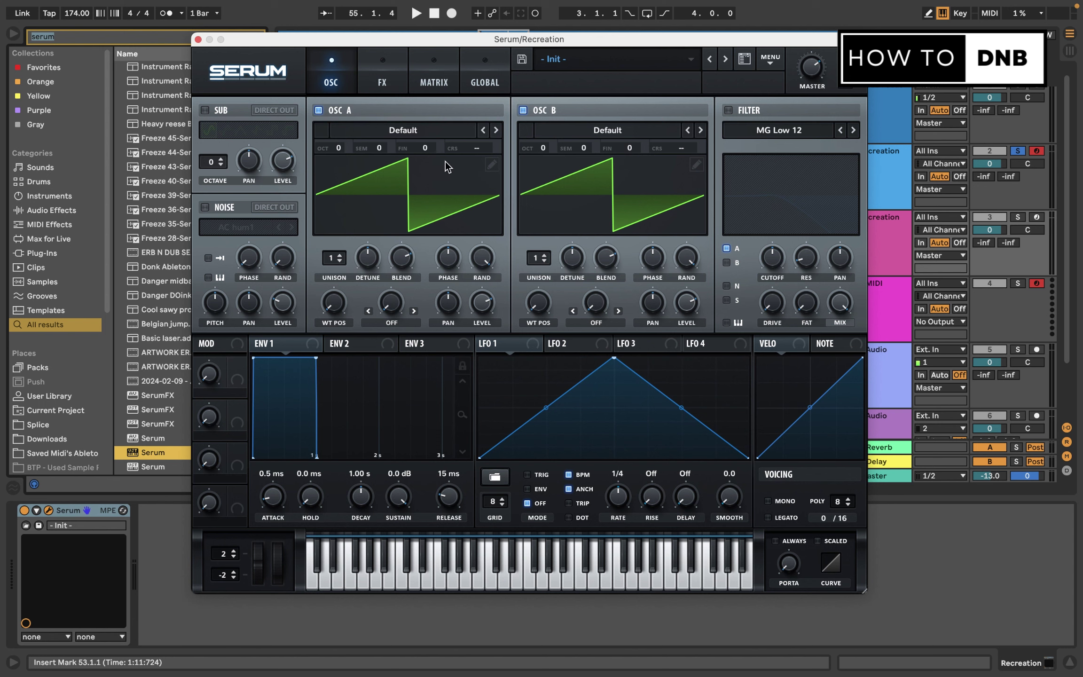
Detune the two oscillators against each other, with fine tuning of 19 cents for A and -17 cents for B.
{"action": "left_click_drag", "start_coordinate": [430, 152], "coordinate": [438, 141]}
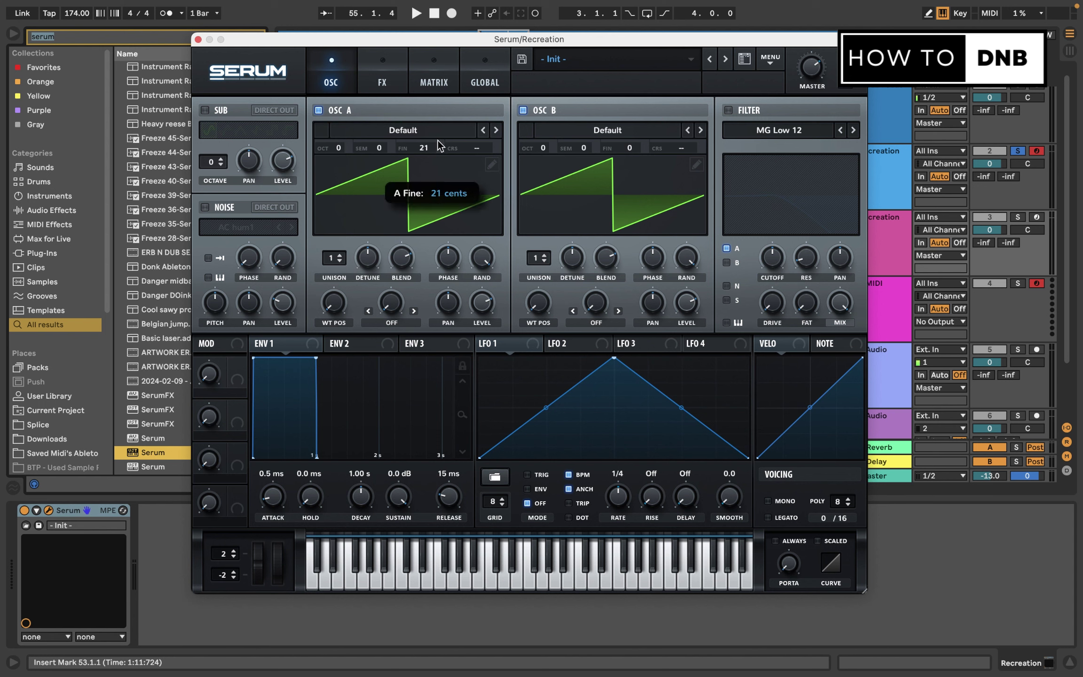
{"action": "left_click_drag", "start_coordinate": [628, 147], "coordinate": [628, 165]}
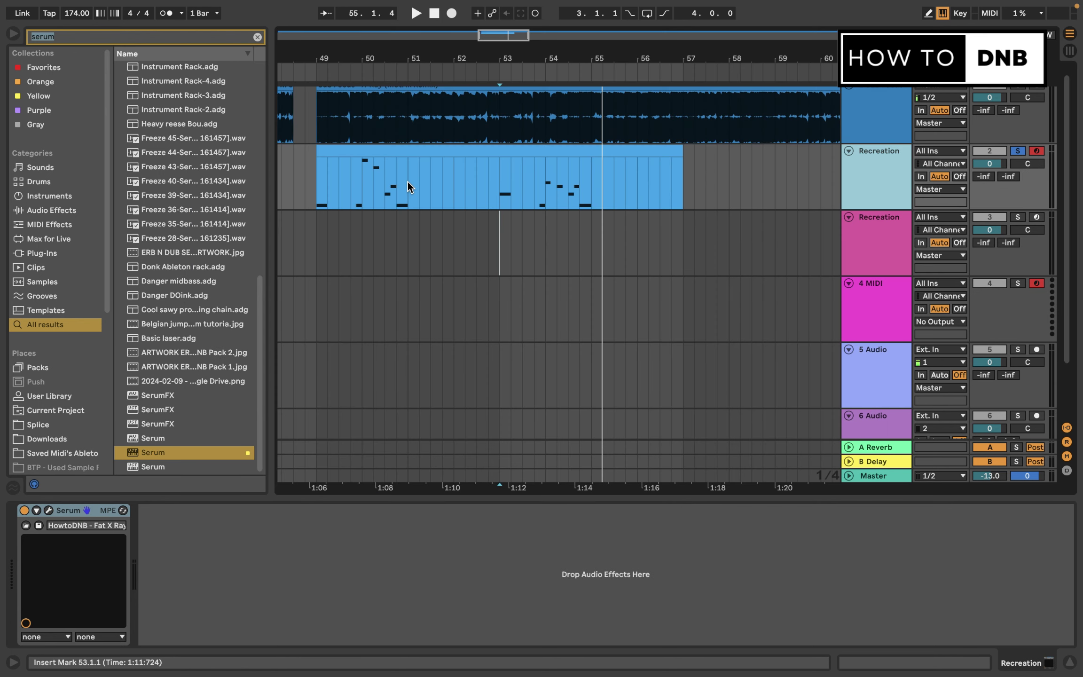
Copy the Recreation MIDI clip onto the new track at bar 49 and solo that track.
{"action": "left_click", "coordinate": [437, 153]}
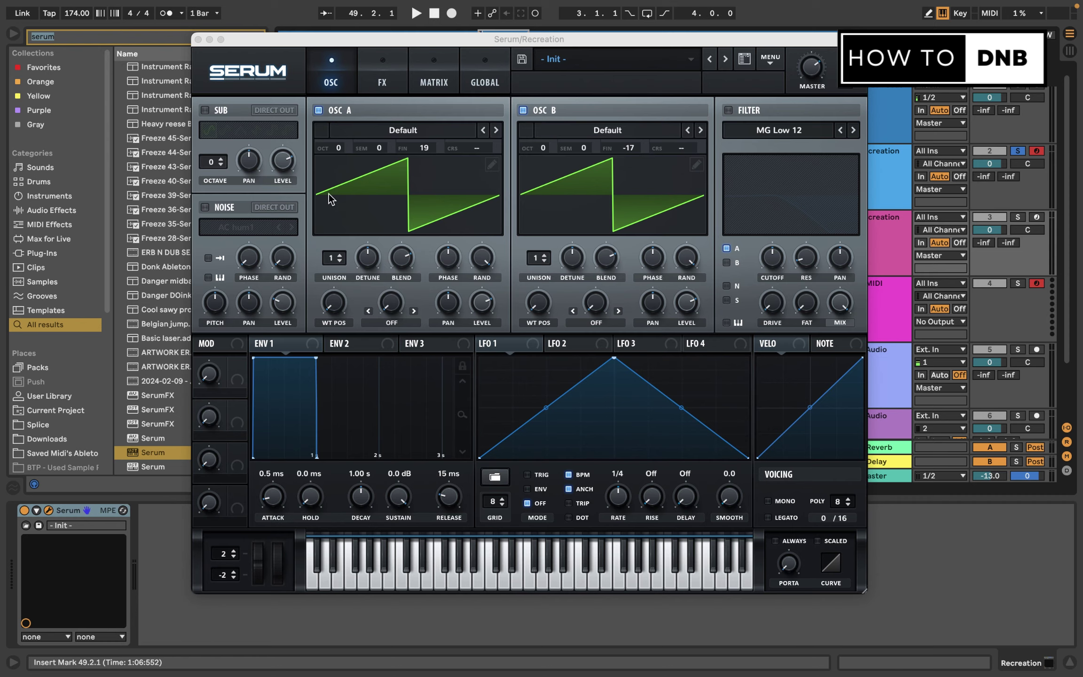
{"action": "key", "text": "super+alt+p"}
{"action": "key", "text": "super+v"}
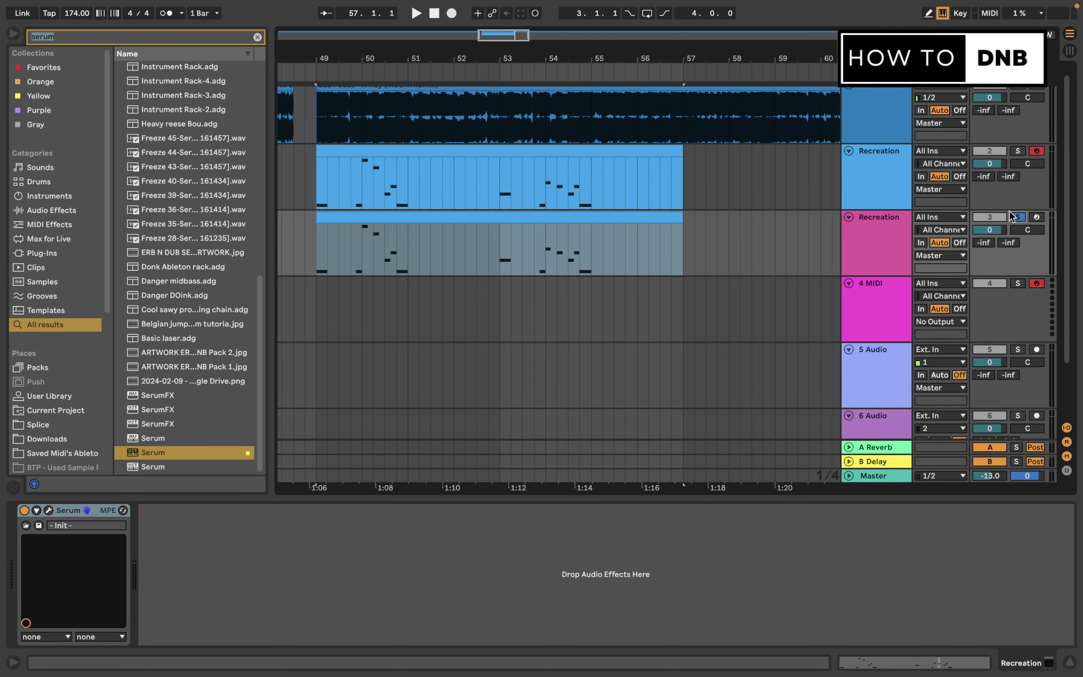
Set the octave of oscillators A and B to -1 and play the new track from bar 49.
{"action": "left_click", "coordinate": [317, 253]}
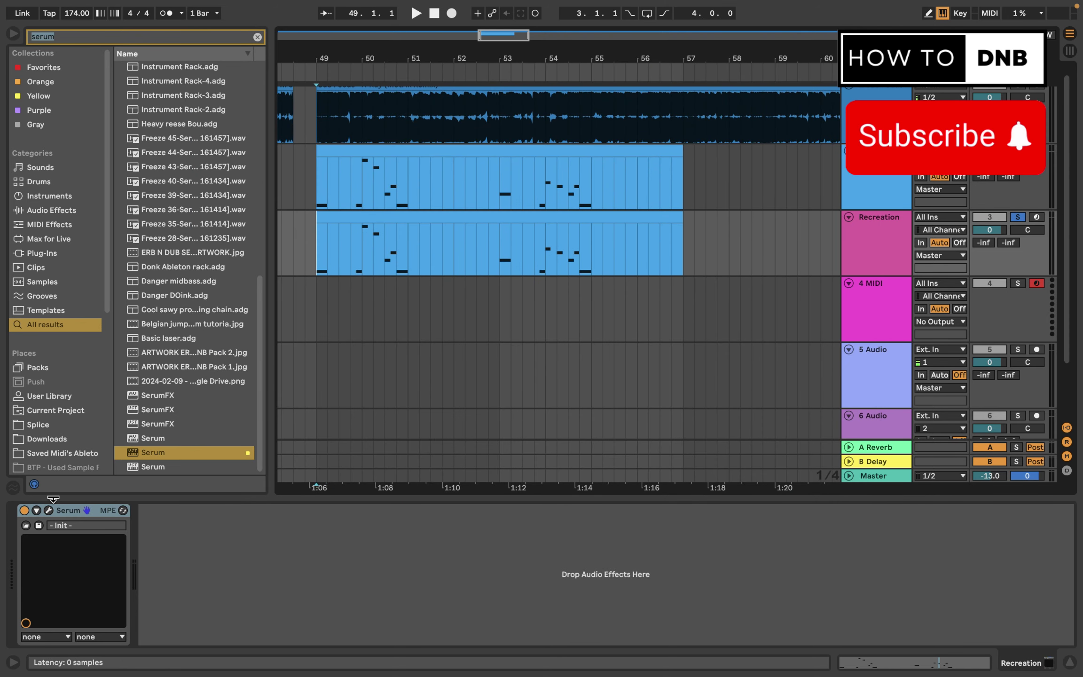
{"action": "key", "text": "super+alt+p"}
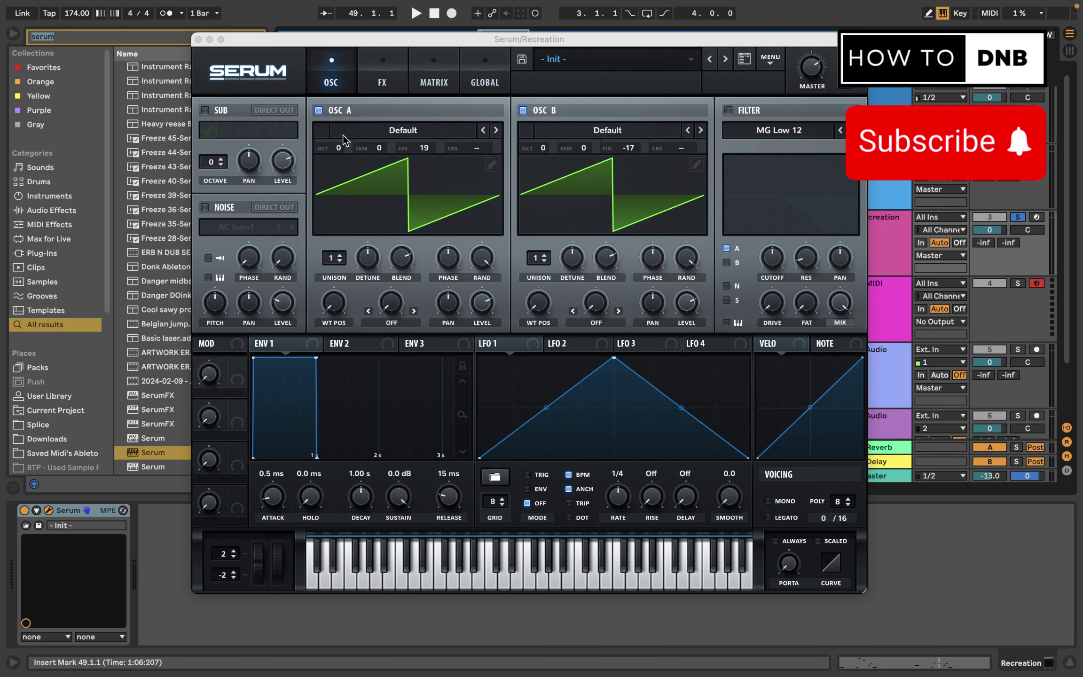
{"action": "left_click_drag", "start_coordinate": [337, 146], "coordinate": [337, 165]}
{"action": "left_click_drag", "start_coordinate": [543, 147], "coordinate": [543, 165]}
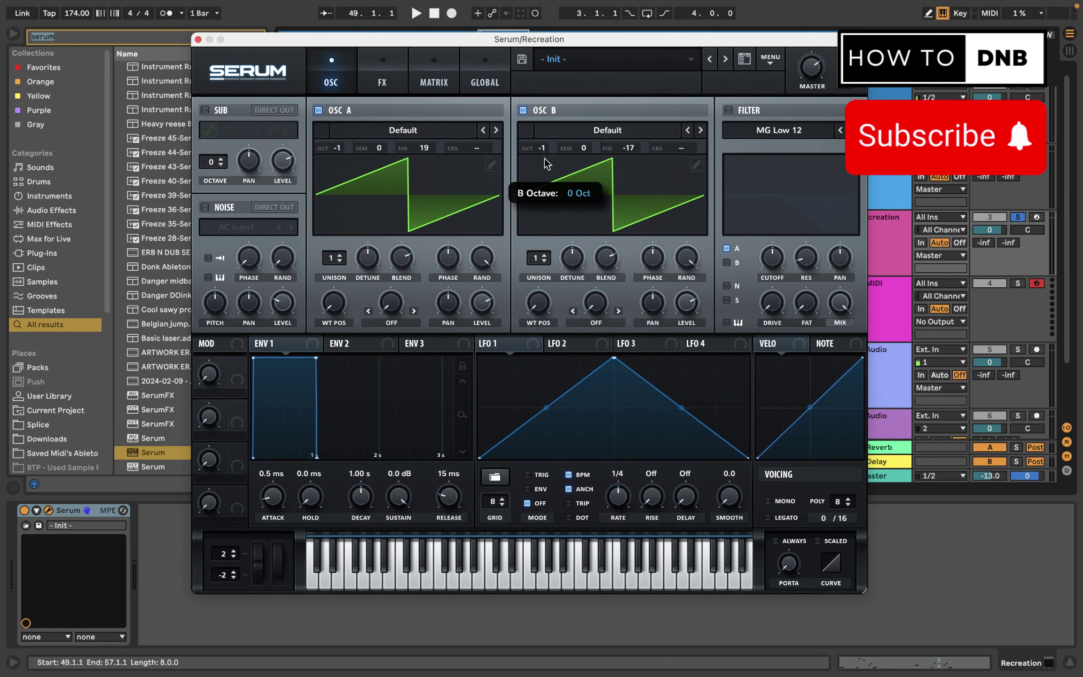
{"action": "key", "text": "space"}
{"action": "left_click_drag", "start_coordinate": [430, 39], "coordinate": [442, 76]}
{"action": "key", "text": "space"}
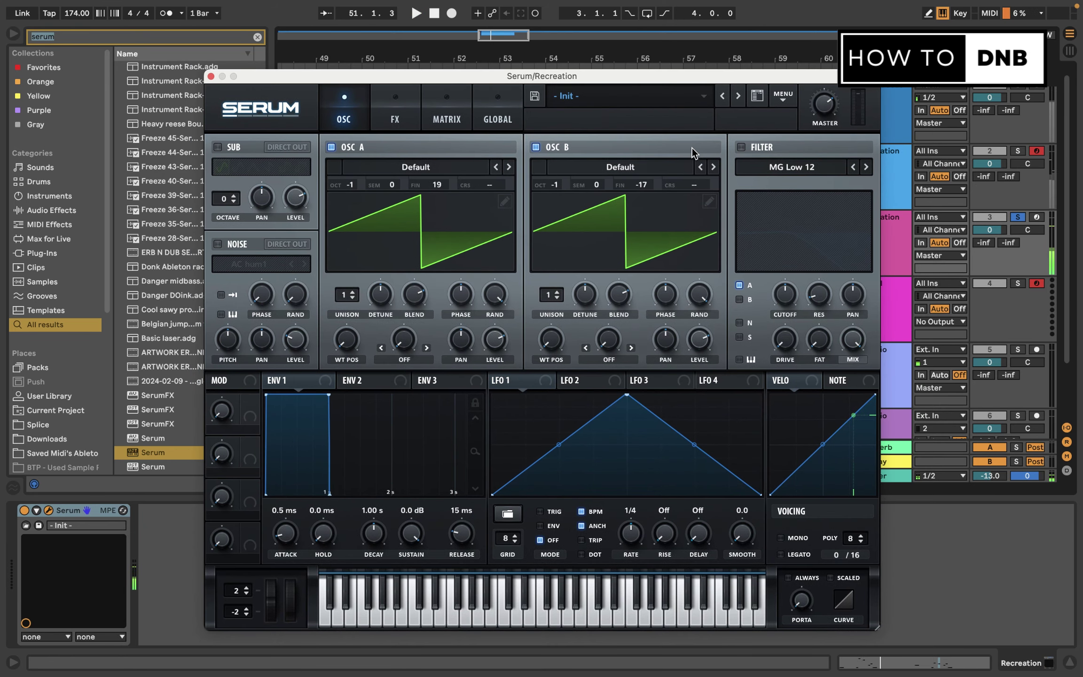
Enable Serum's filter and set its type to Low 18.
{"action": "left_click", "coordinate": [742, 147]}
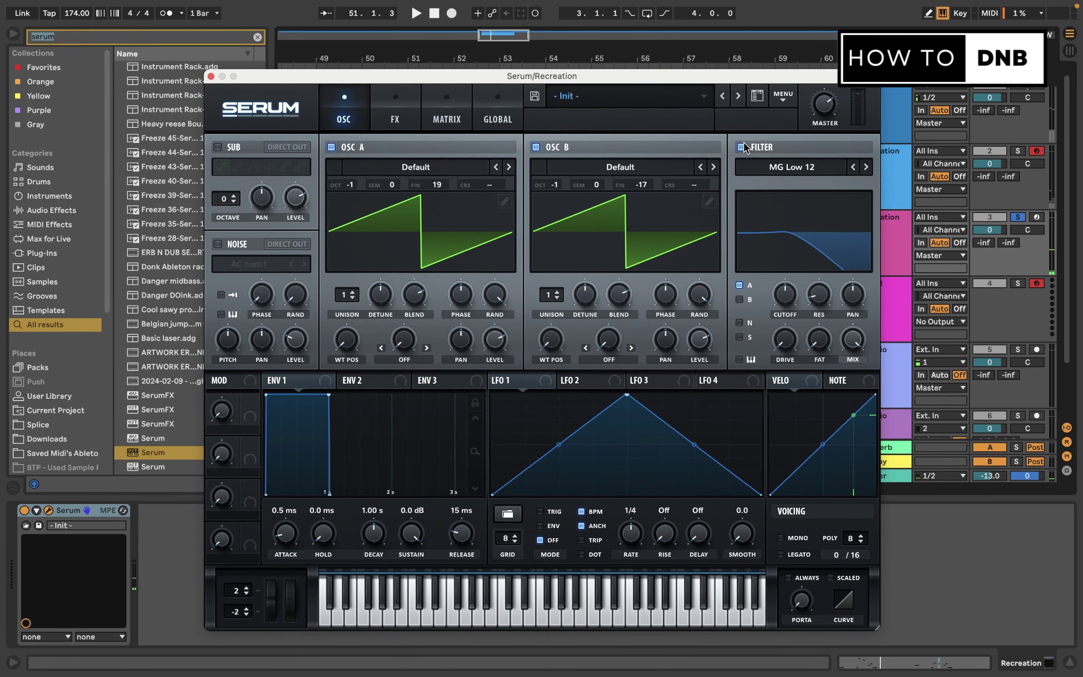
{"action": "left_click", "coordinate": [811, 164]}
{"action": "mouse_move", "coordinate": [793, 192]}
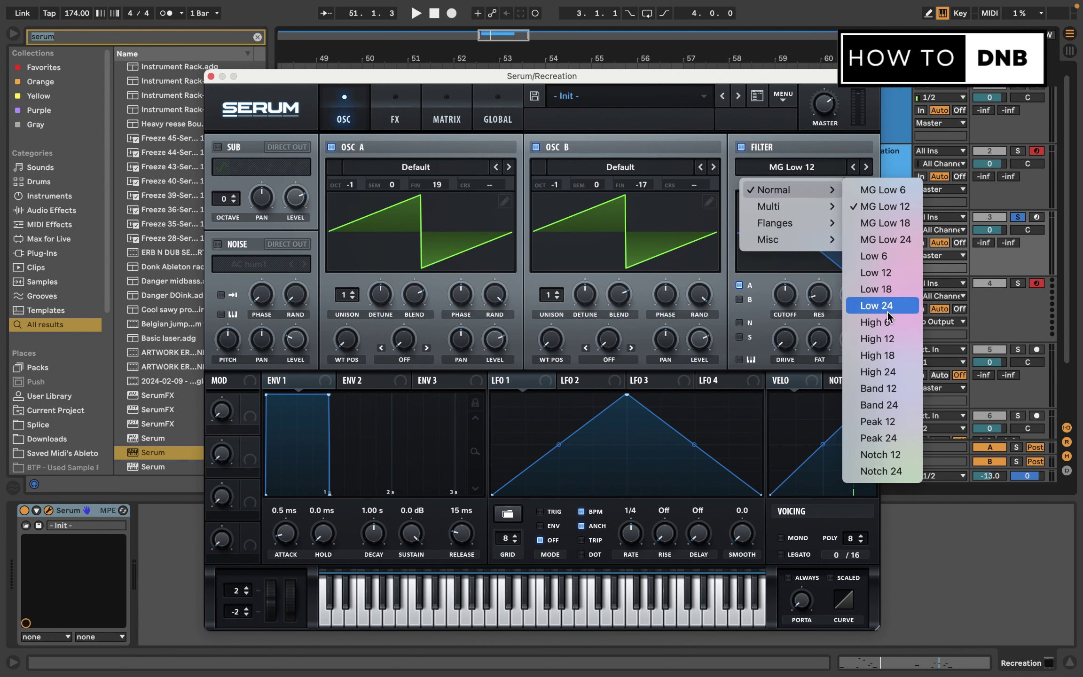
{"action": "left_click", "coordinate": [908, 287]}
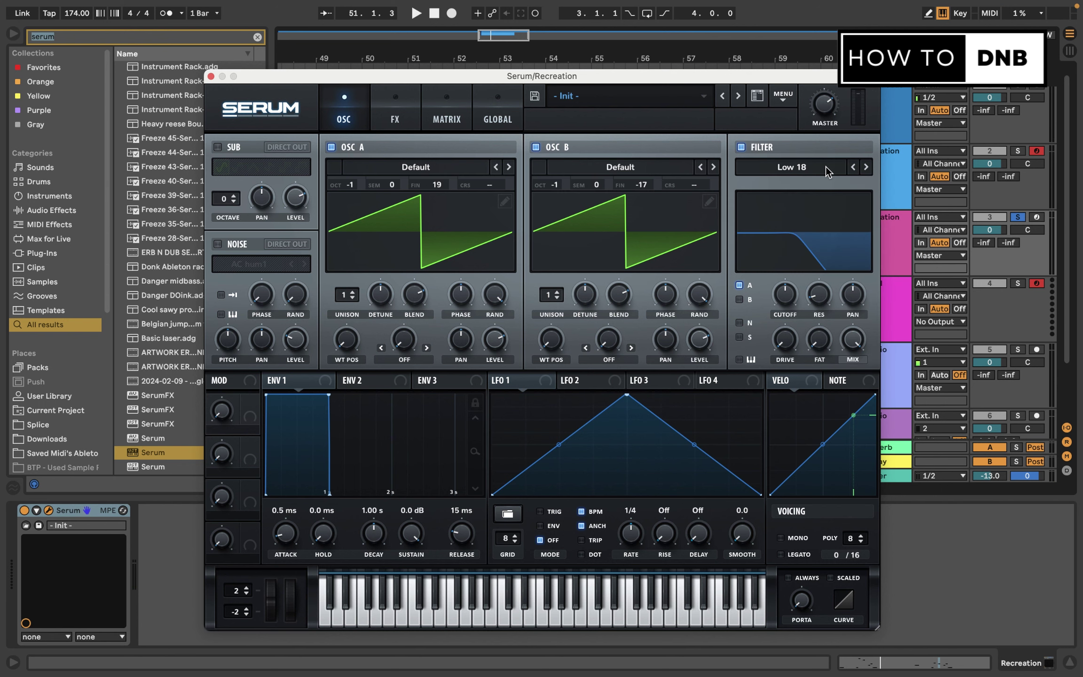
Change the filter type to High 18, lower its cutoff slightly, and route oscillator B through it as well.
{"action": "left_click", "coordinate": [828, 172]}
{"action": "mouse_move", "coordinate": [795, 190]}
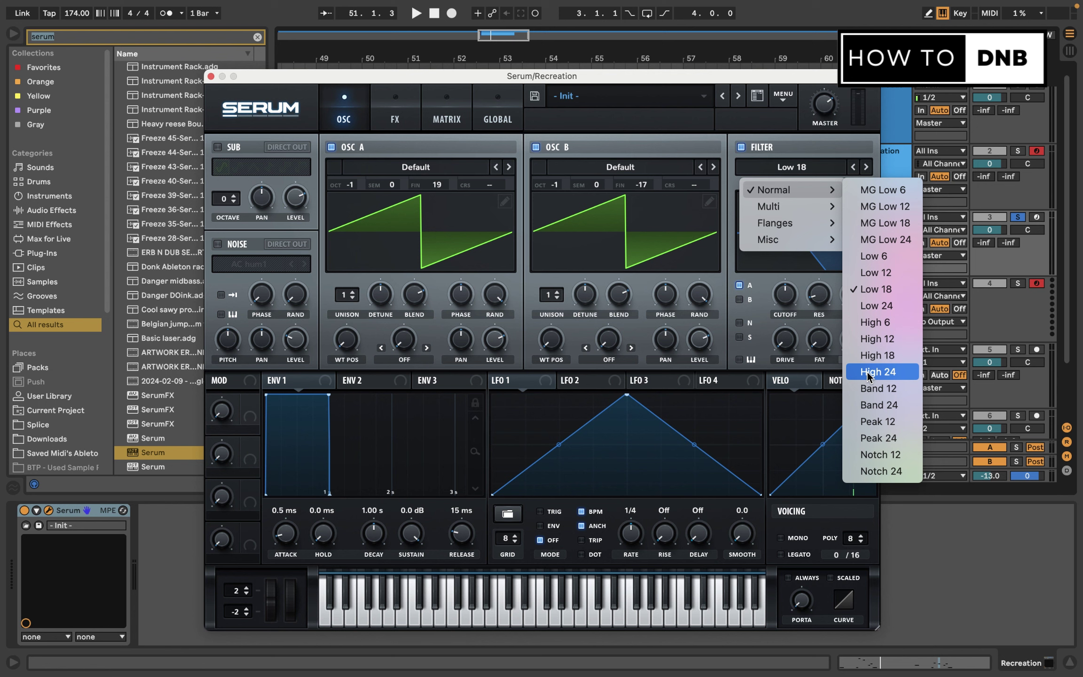
{"action": "left_click", "coordinate": [870, 356]}
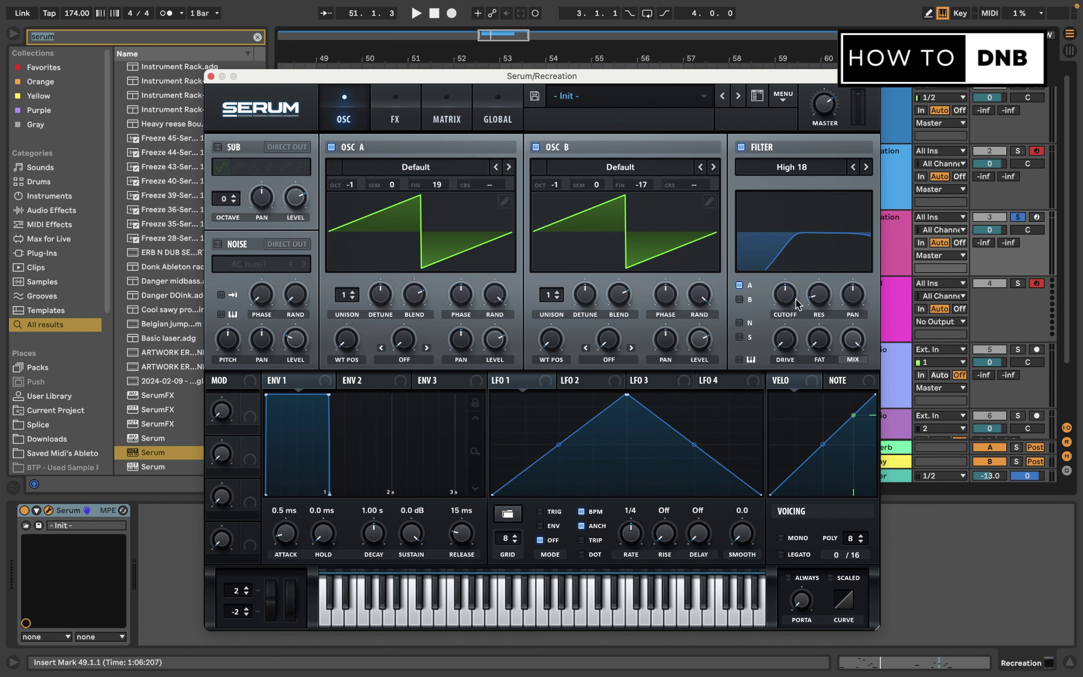
{"action": "left_click_drag", "start_coordinate": [786, 301], "coordinate": [786, 318]}
{"action": "left_click", "coordinate": [739, 299]}
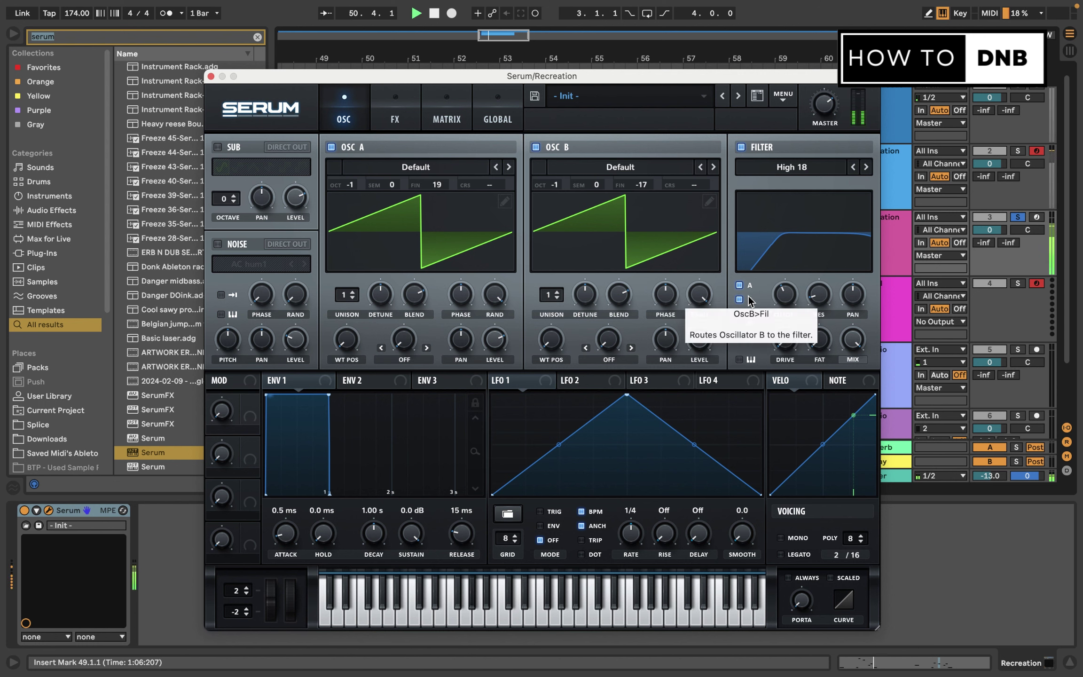
Enable the Tube distortion effect and raise its drive.
{"action": "left_click", "coordinate": [395, 118]}
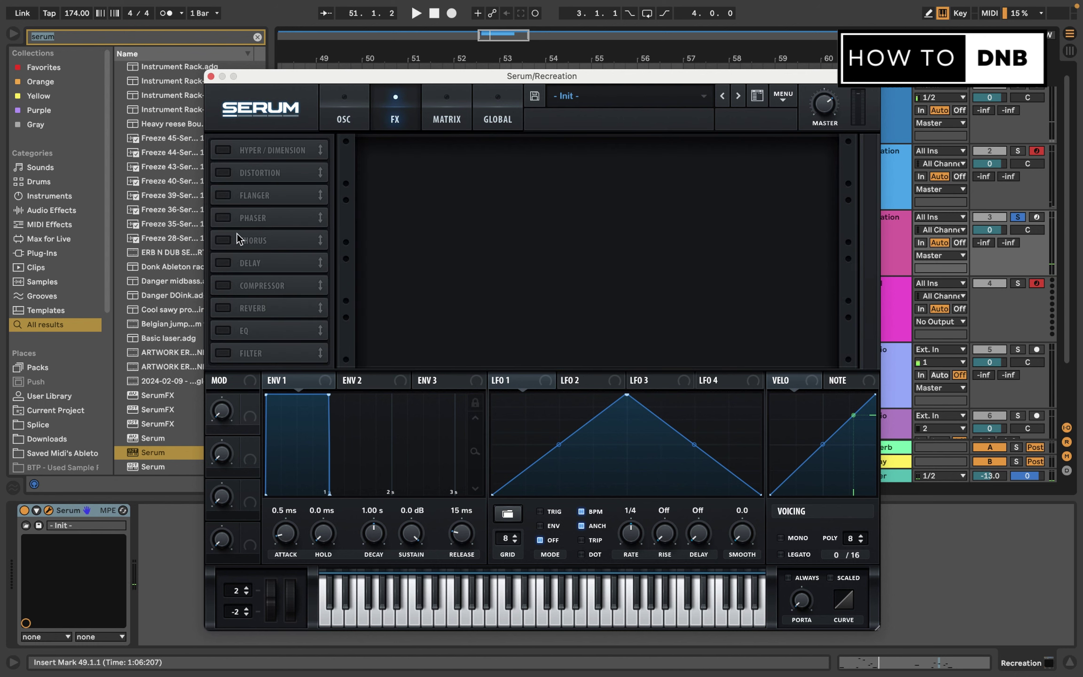
{"action": "left_click", "coordinate": [223, 173]}
{"action": "mouse_move", "coordinate": [709, 148]}
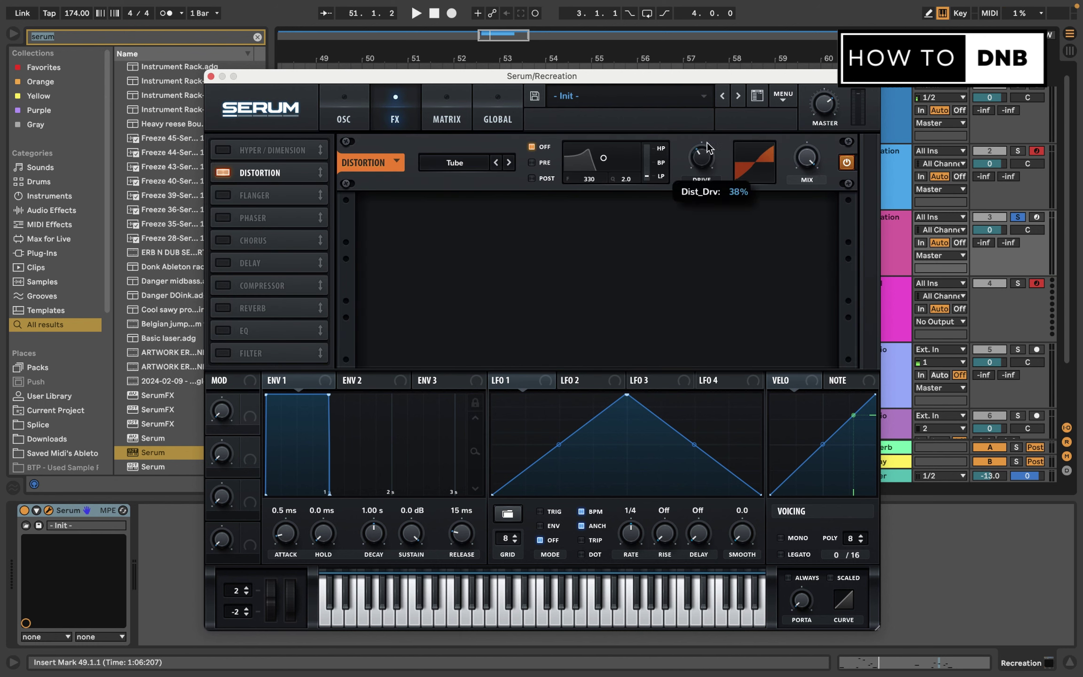
{"action": "left_click_drag", "start_coordinate": [707, 143], "coordinate": [710, 139]}
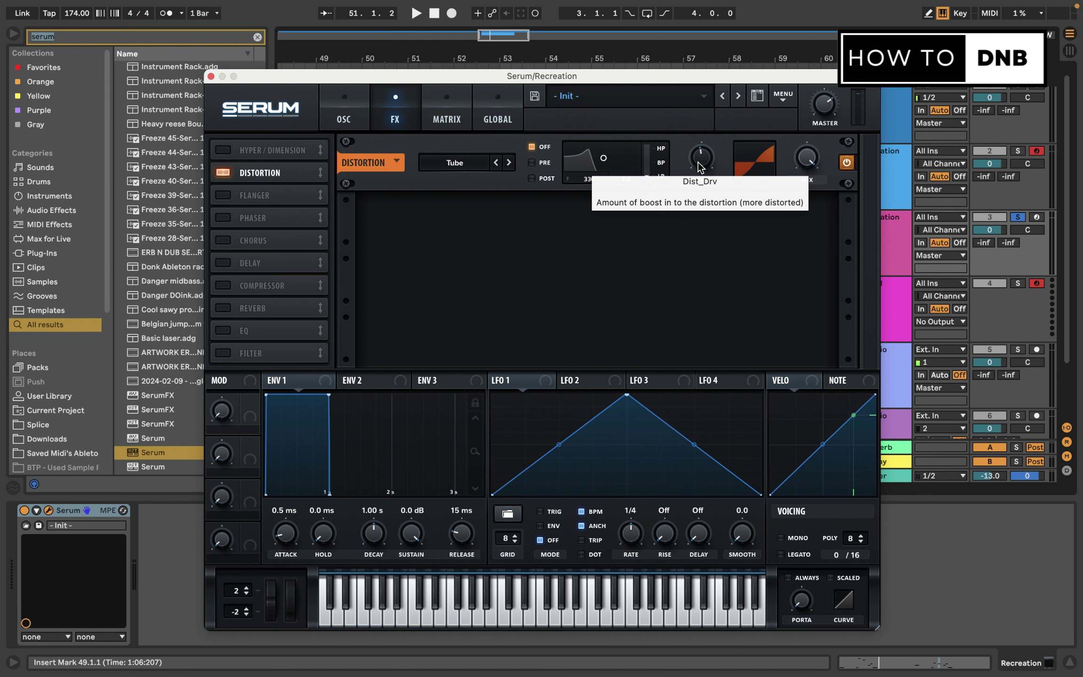
{"action": "left_click", "coordinate": [349, 123]}
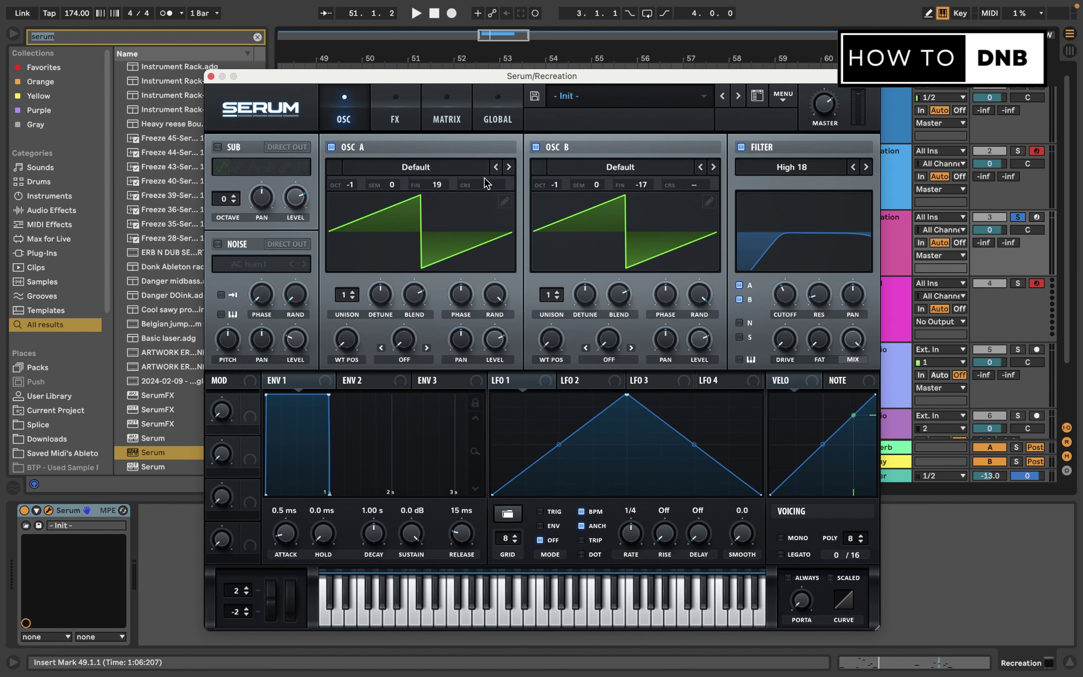
{"action": "left_click", "coordinate": [475, 168]}
{"action": "mouse_move", "coordinate": [463, 196]}
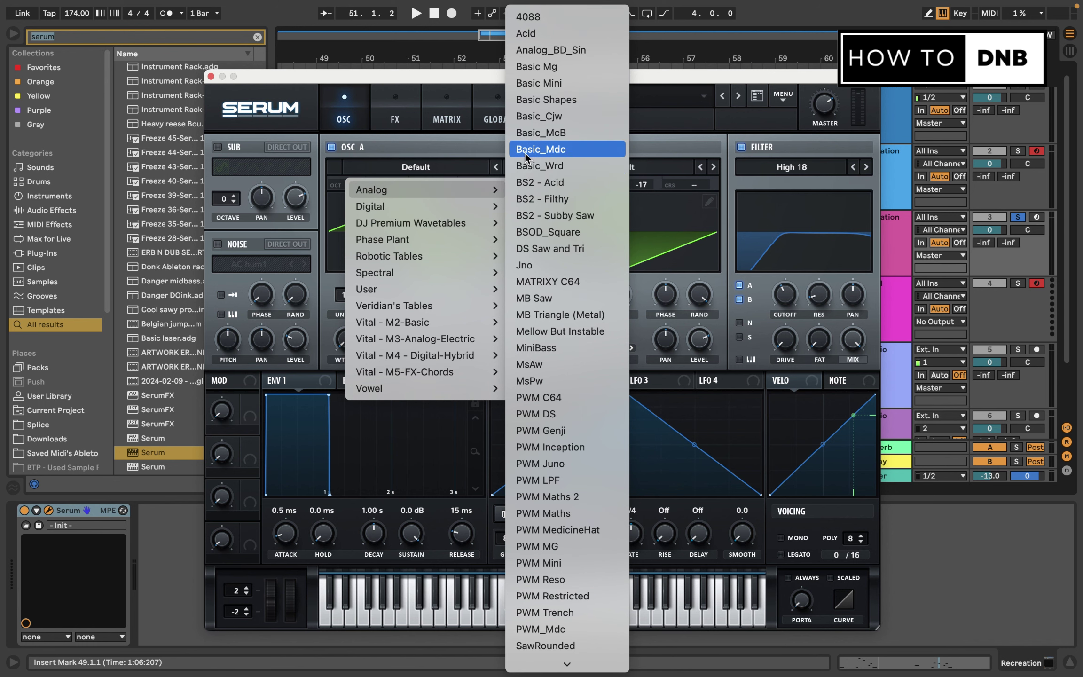
{"action": "left_click", "coordinate": [442, 112]}
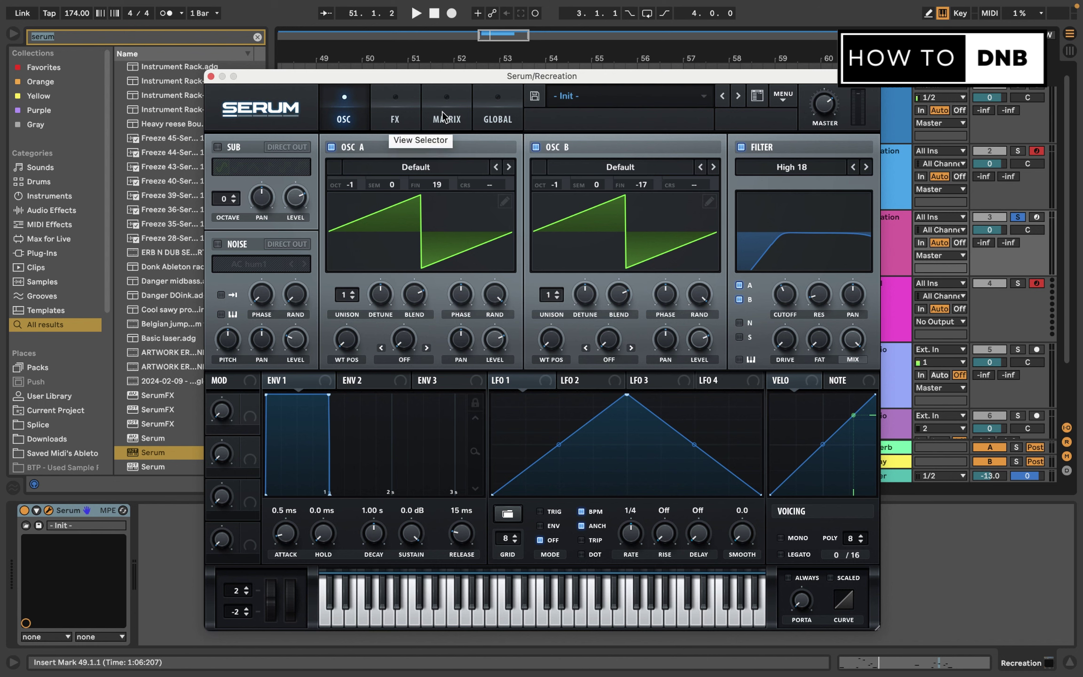
Add a reverb with an increased mix, compare Plate with Hall during playback, and keep it on Hall.
{"action": "left_click", "coordinate": [395, 113]}
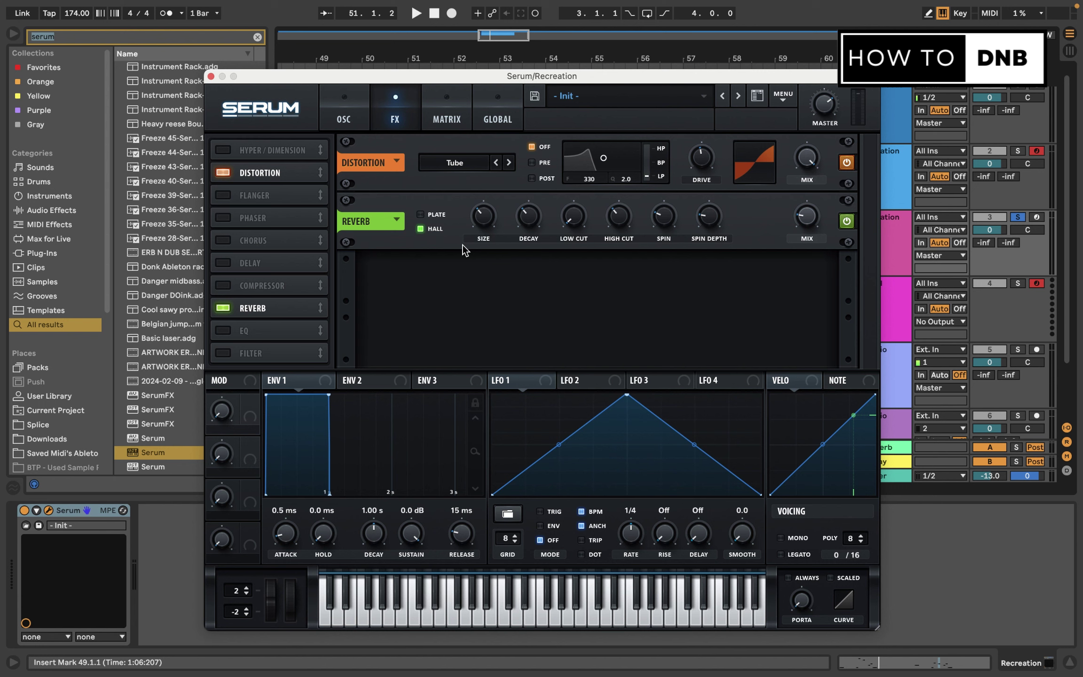
{"action": "left_click_drag", "start_coordinate": [811, 225], "coordinate": [819, 200]}
{"action": "left_click", "coordinate": [421, 215]}
{"action": "key", "text": "space"}
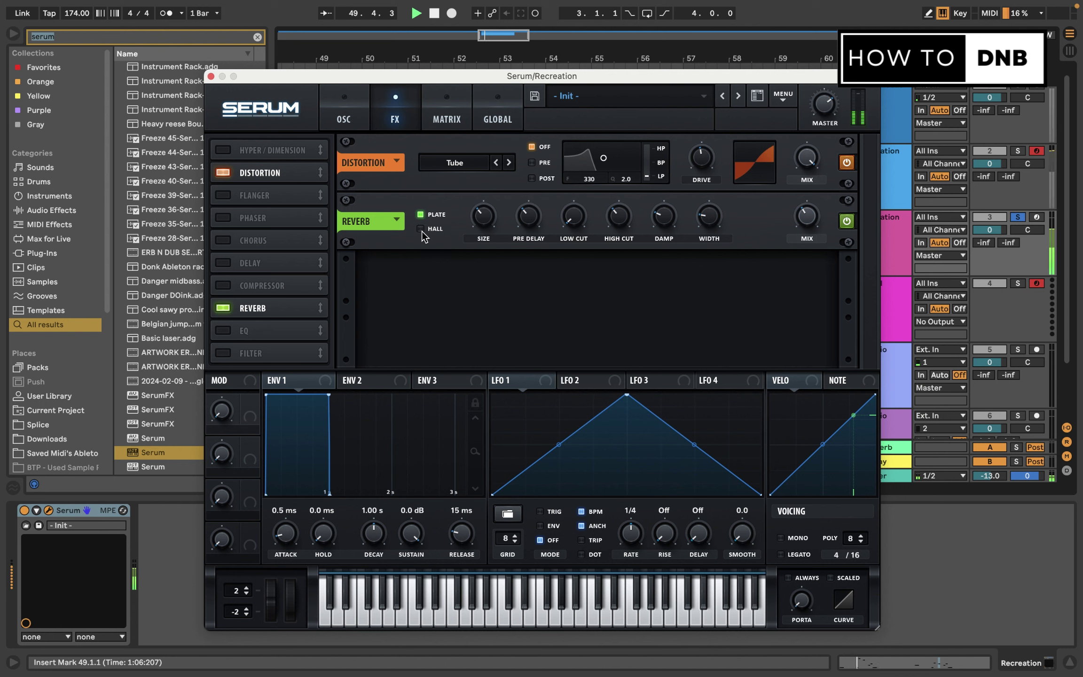
{"action": "left_click", "coordinate": [421, 229]}
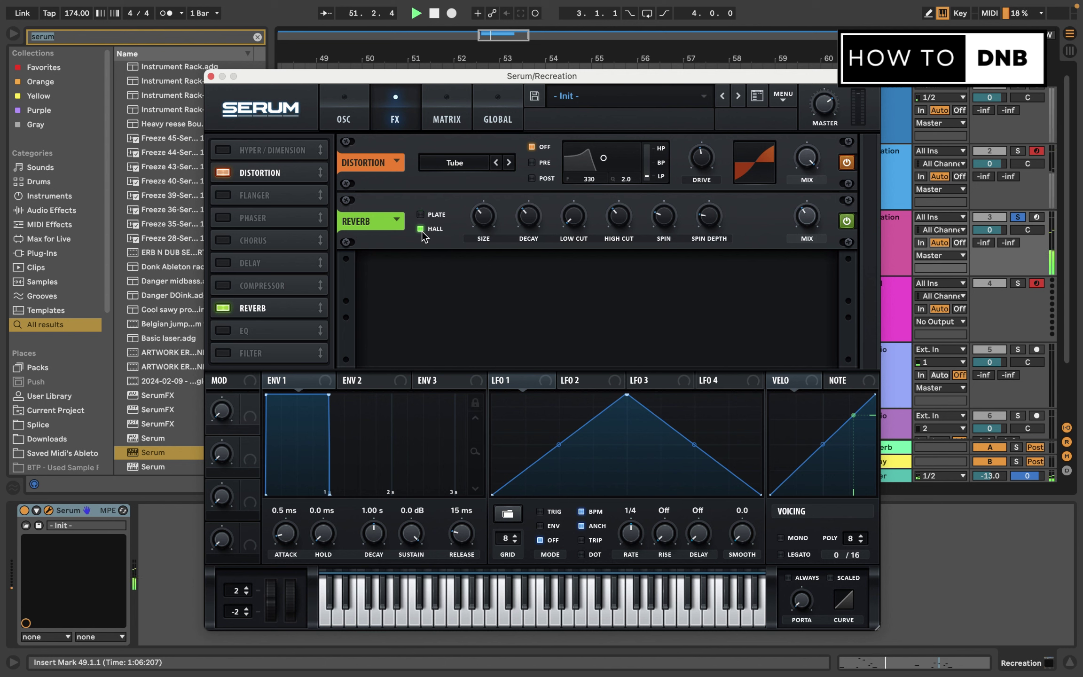
{"action": "mouse_move", "coordinate": [805, 216]}
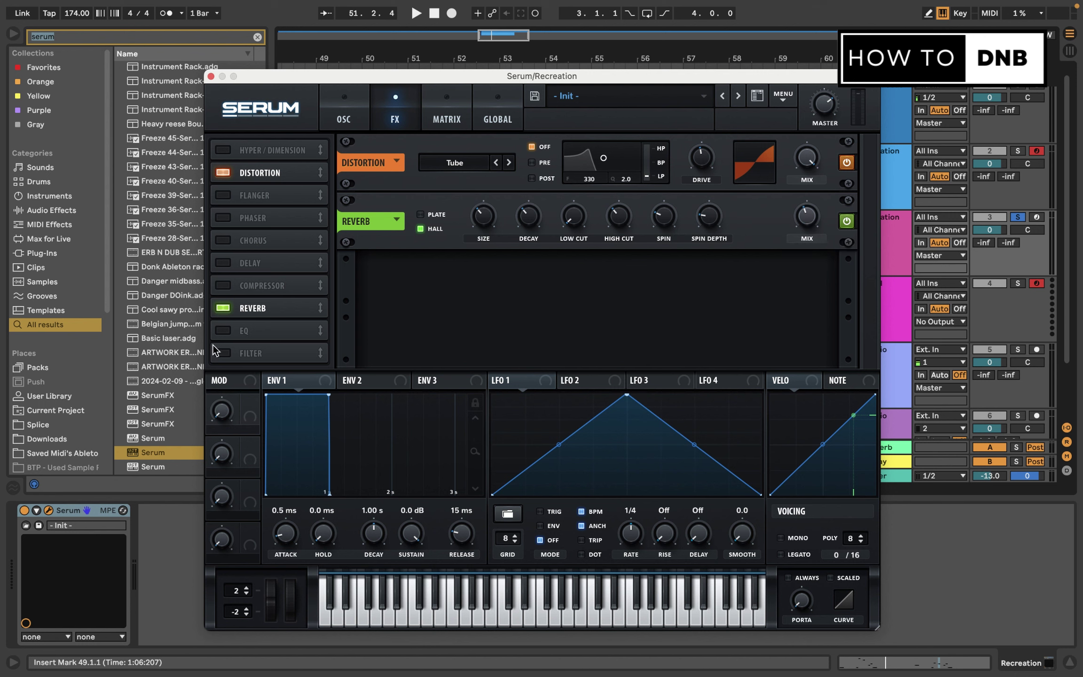
Enable the delay, reorder it after the compressor, set its left and right times to 1/8, and audition the sound.
{"action": "left_click", "coordinate": [218, 260]}
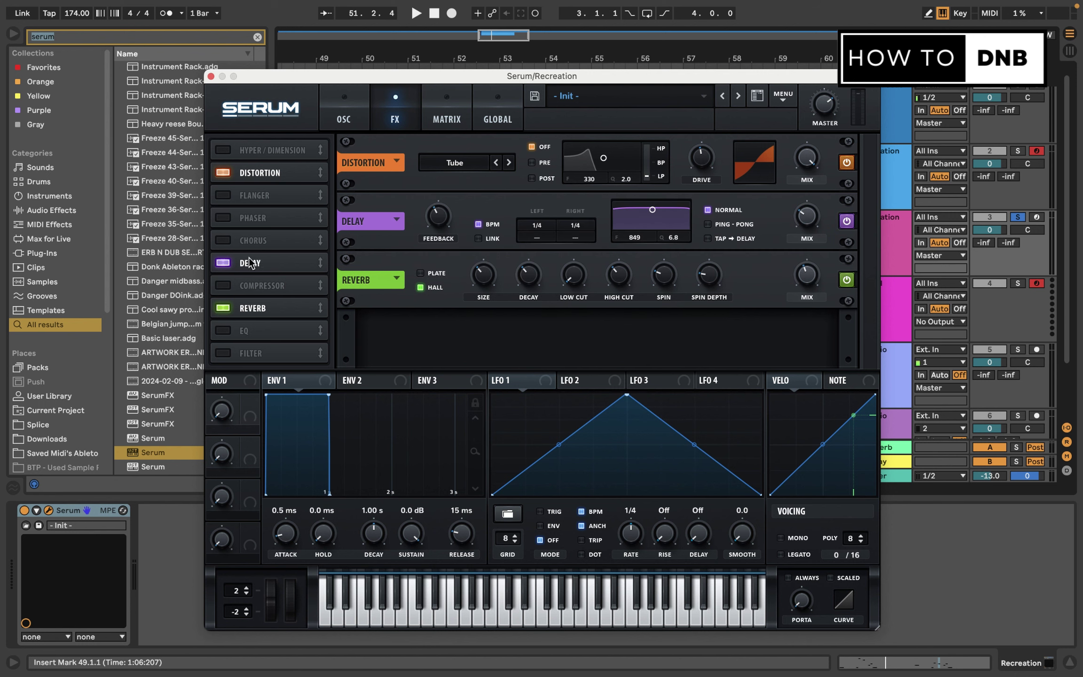
{"action": "left_click_drag", "start_coordinate": [254, 264], "coordinate": [254, 290]}
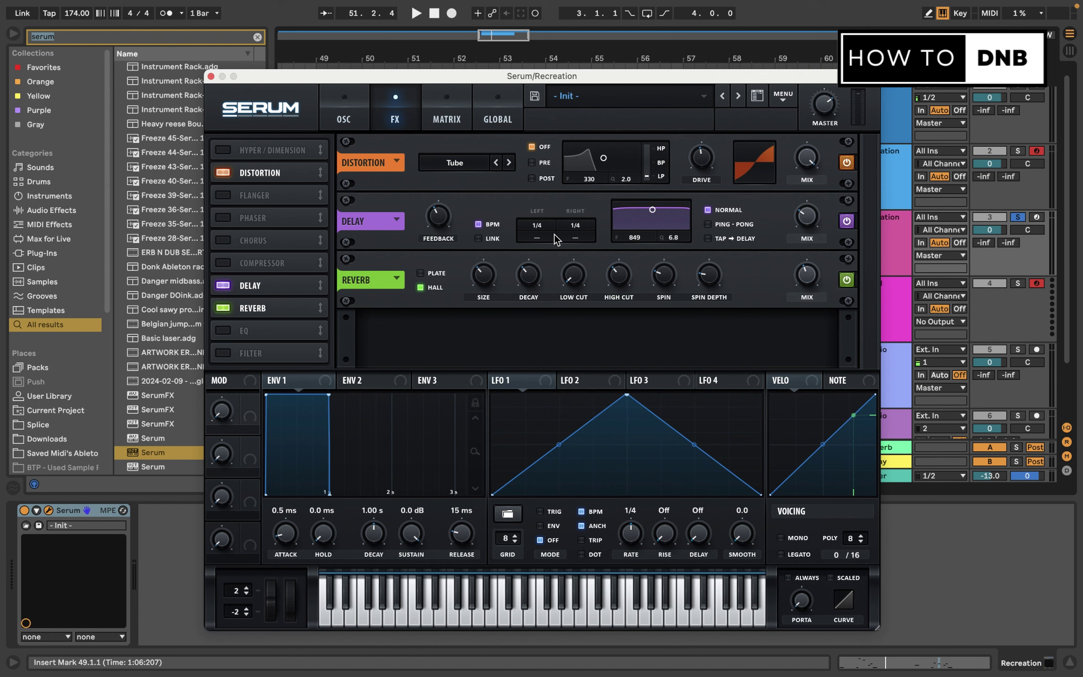
{"action": "mouse_move", "coordinate": [535, 221]}
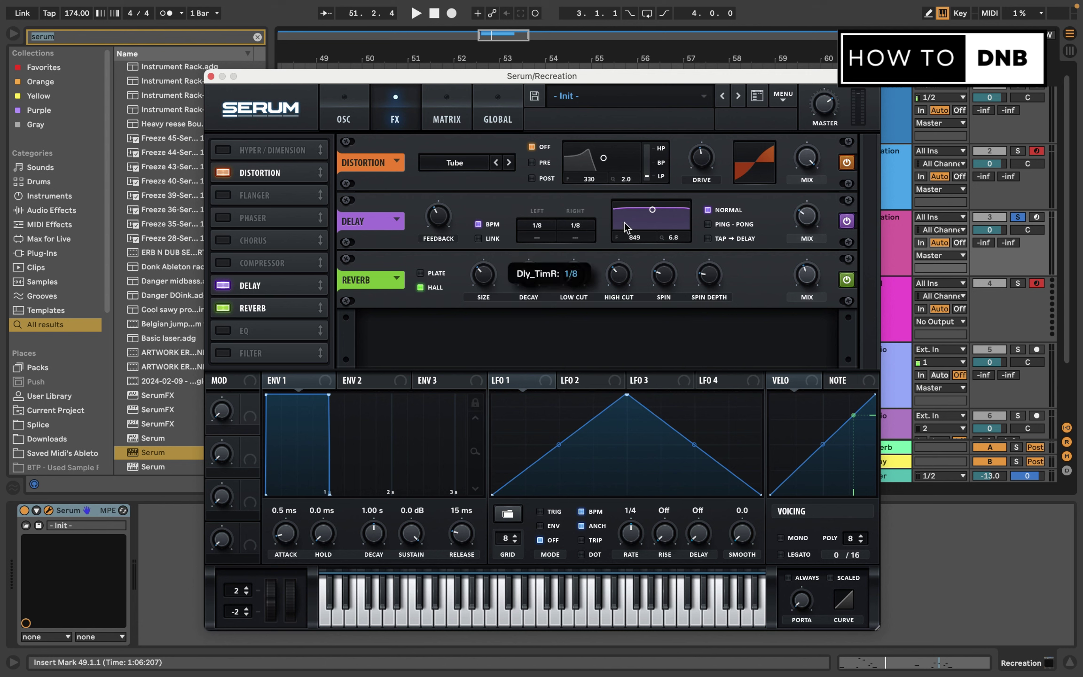
{"action": "key", "text": "space"}
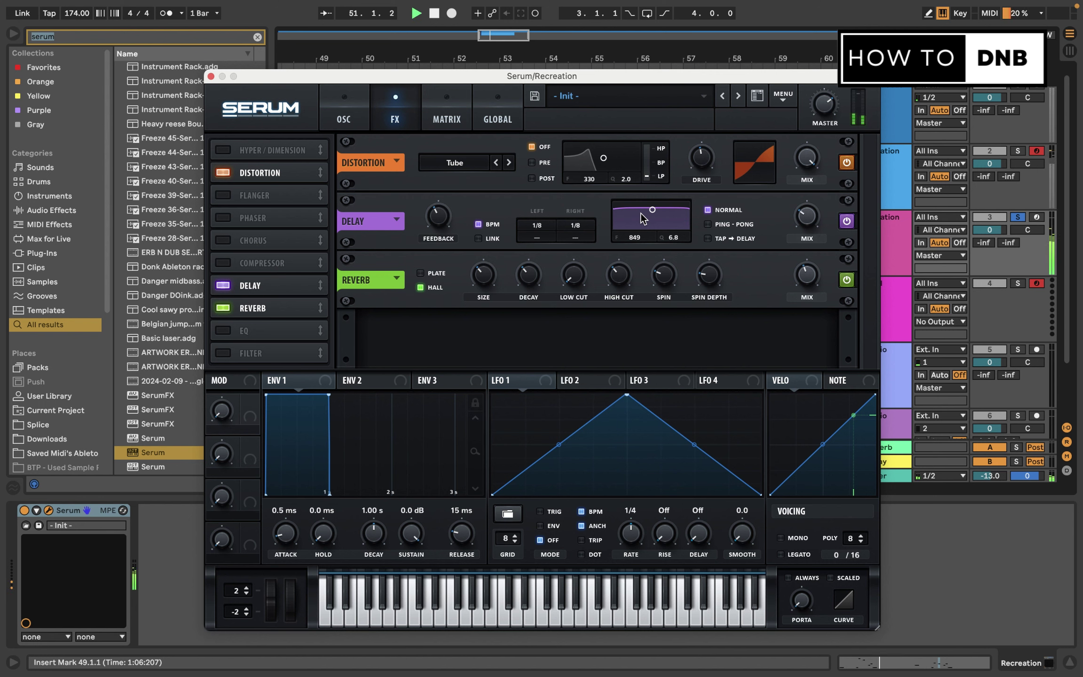
{"action": "key", "text": "space"}
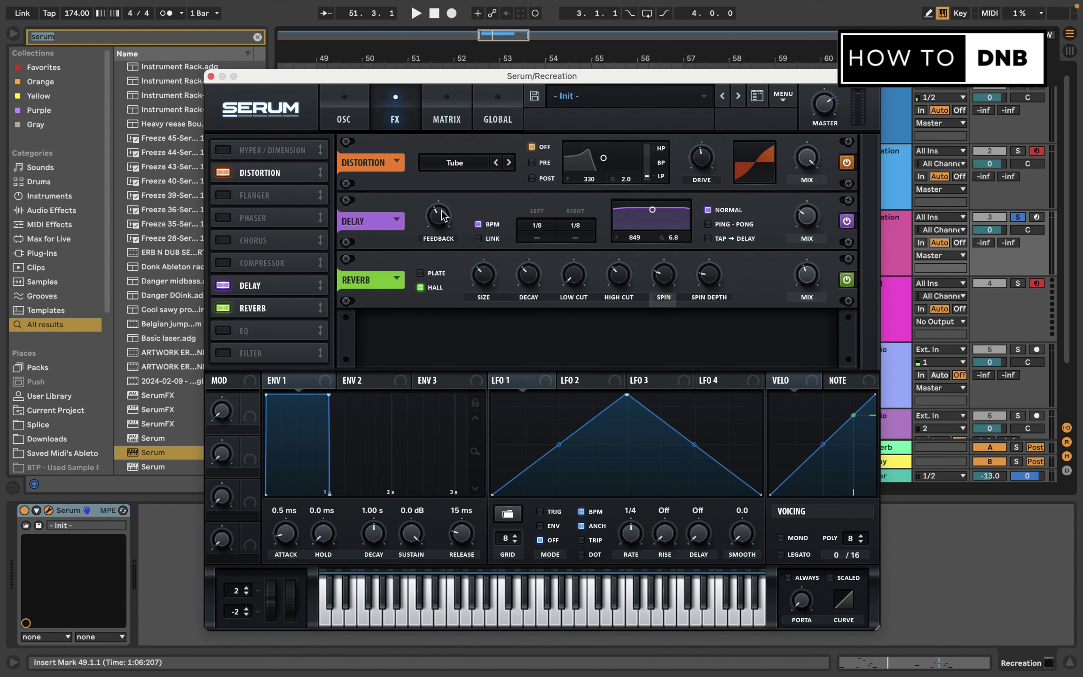
Raise the delay's feedback and adjust its mix level while auditioning the sound.
{"action": "left_click_drag", "start_coordinate": [440, 224], "coordinate": [441, 218]}
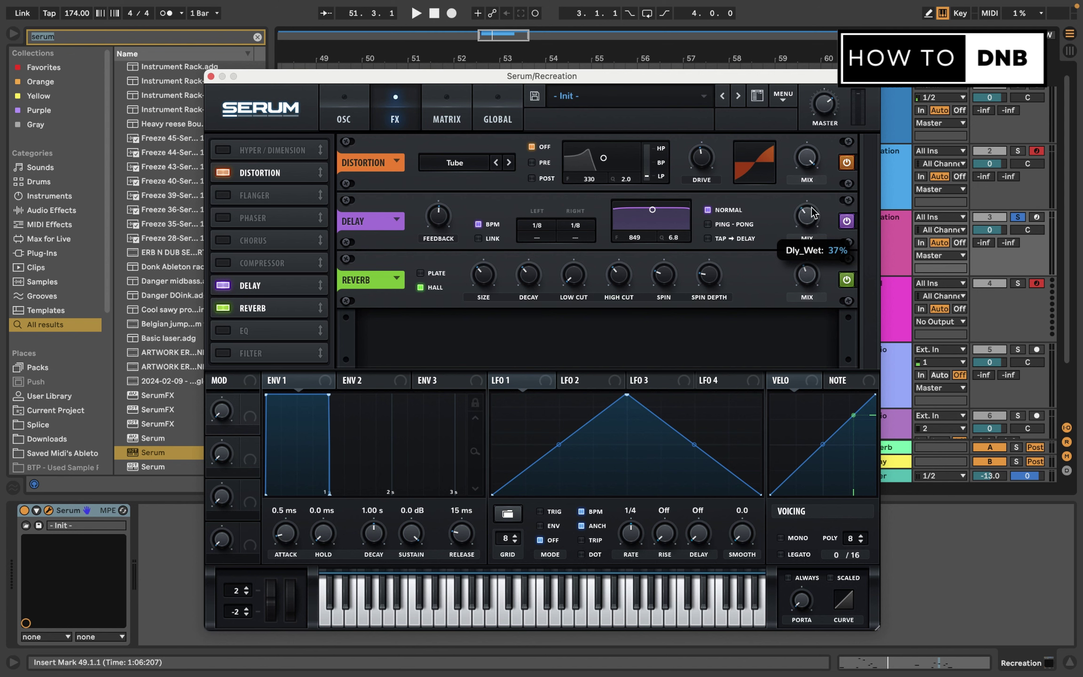
{"action": "left_click_drag", "start_coordinate": [813, 206], "coordinate": [809, 220]}
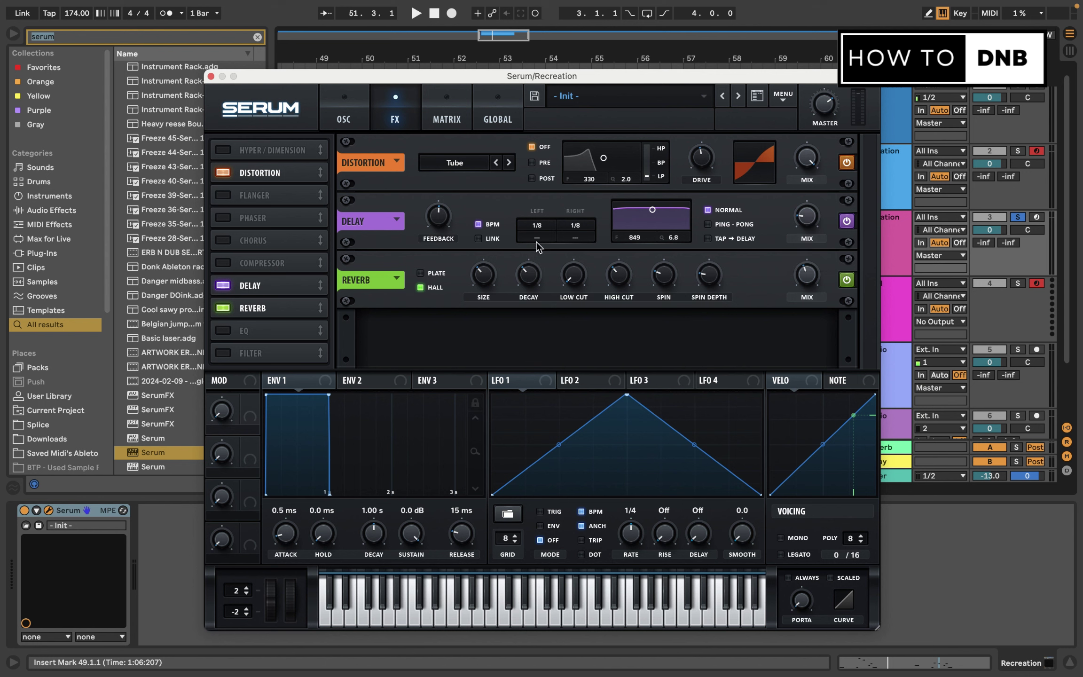
{"action": "key", "text": "space"}
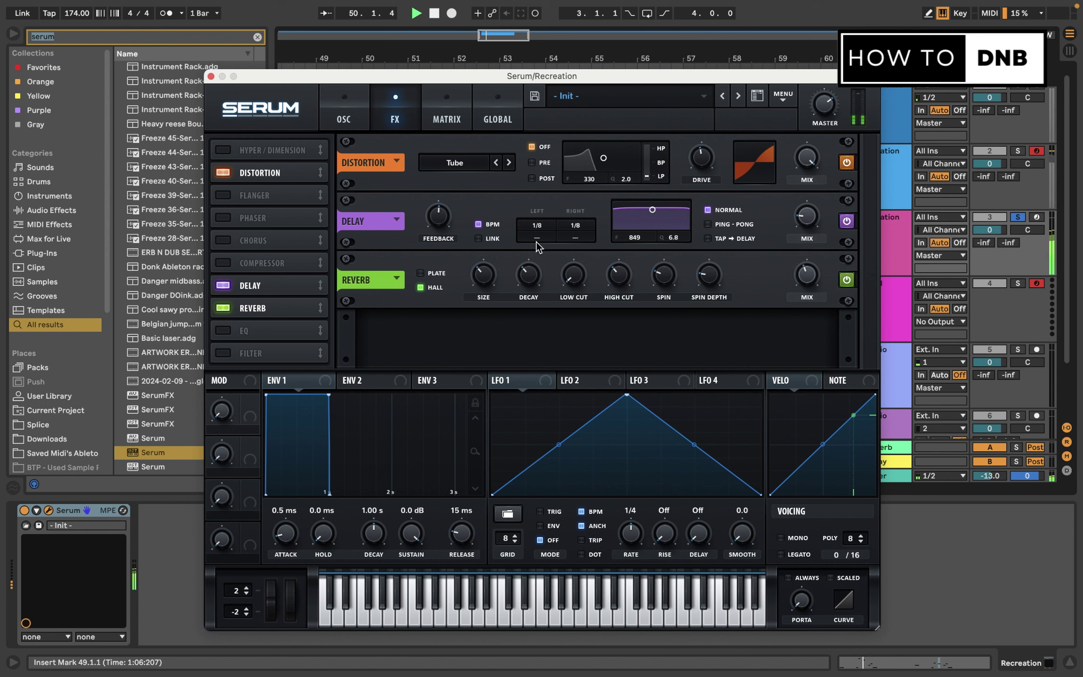
{"action": "key", "text": "space"}
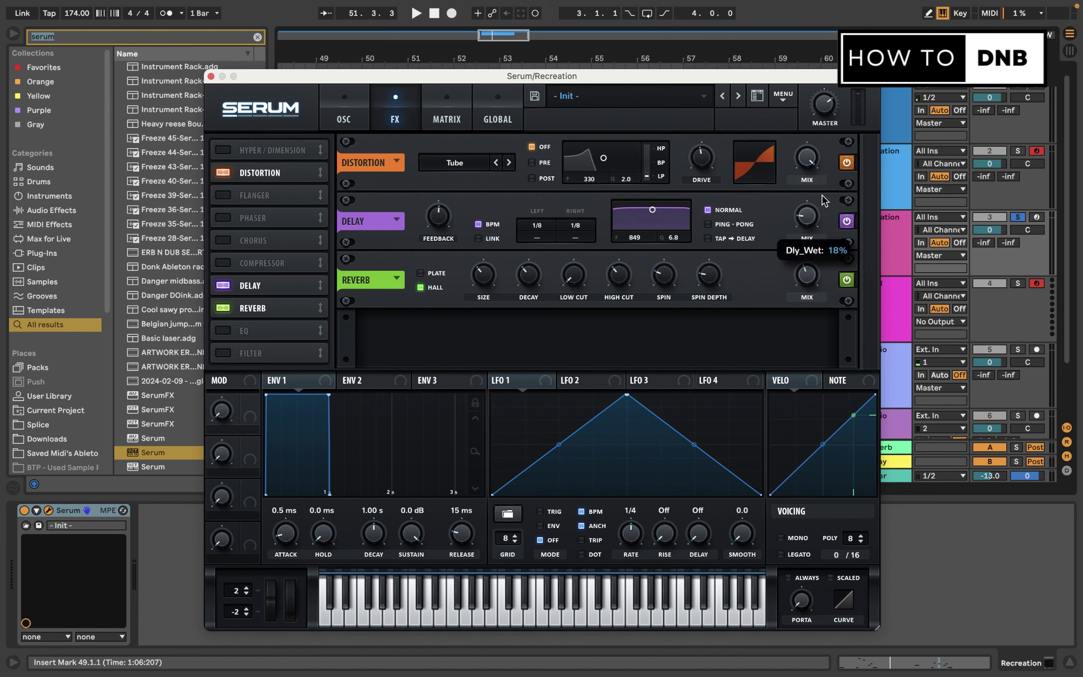
{"action": "left_click_drag", "start_coordinate": [822, 195], "coordinate": [825, 192]}
{"action": "key", "text": "space"}
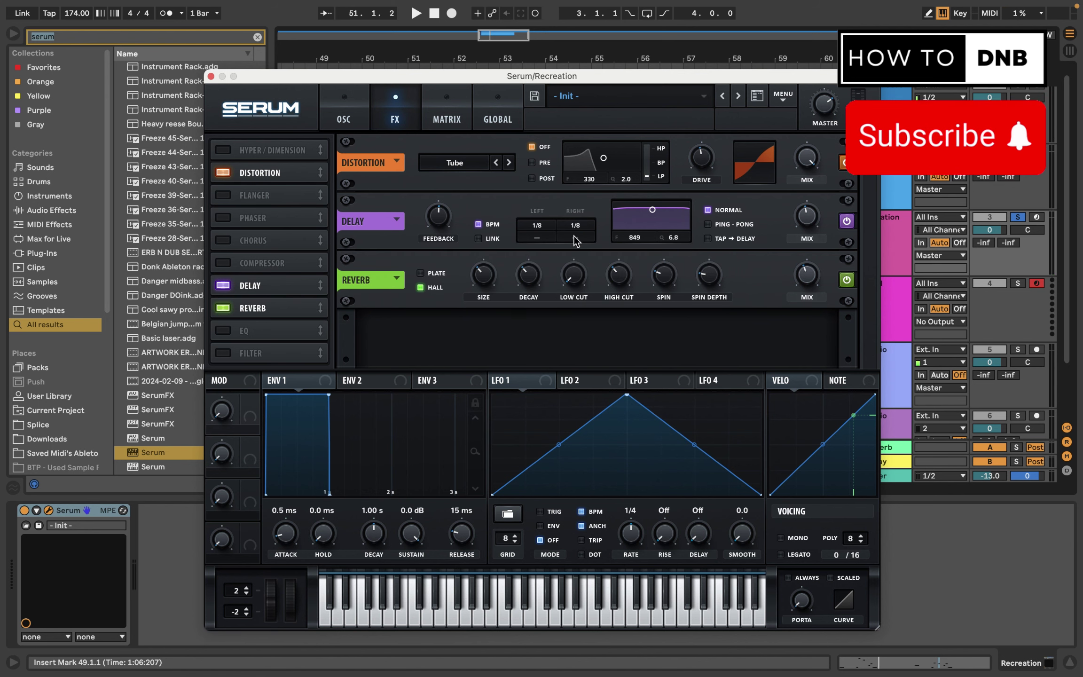
Set both the left and right delay offsets to triplet (Trip, 1.33).
{"action": "double_click", "coordinate": [542, 236]}
{"action": "type", "text": "trip"}
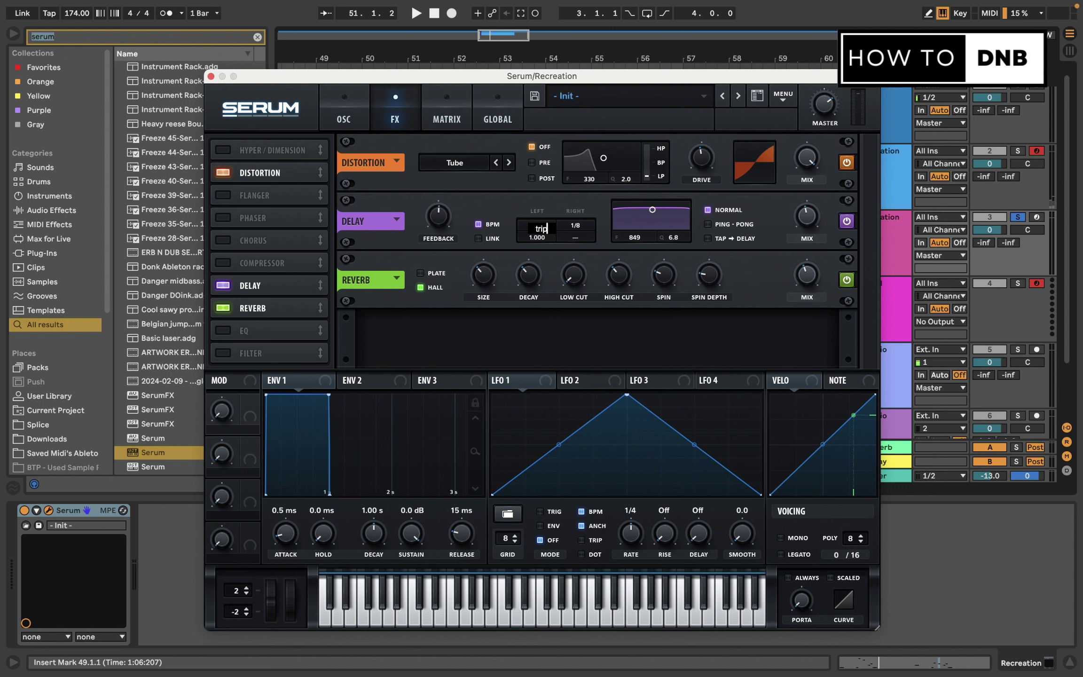
{"action": "key", "text": "Return"}
{"action": "double_click", "coordinate": [572, 236]}
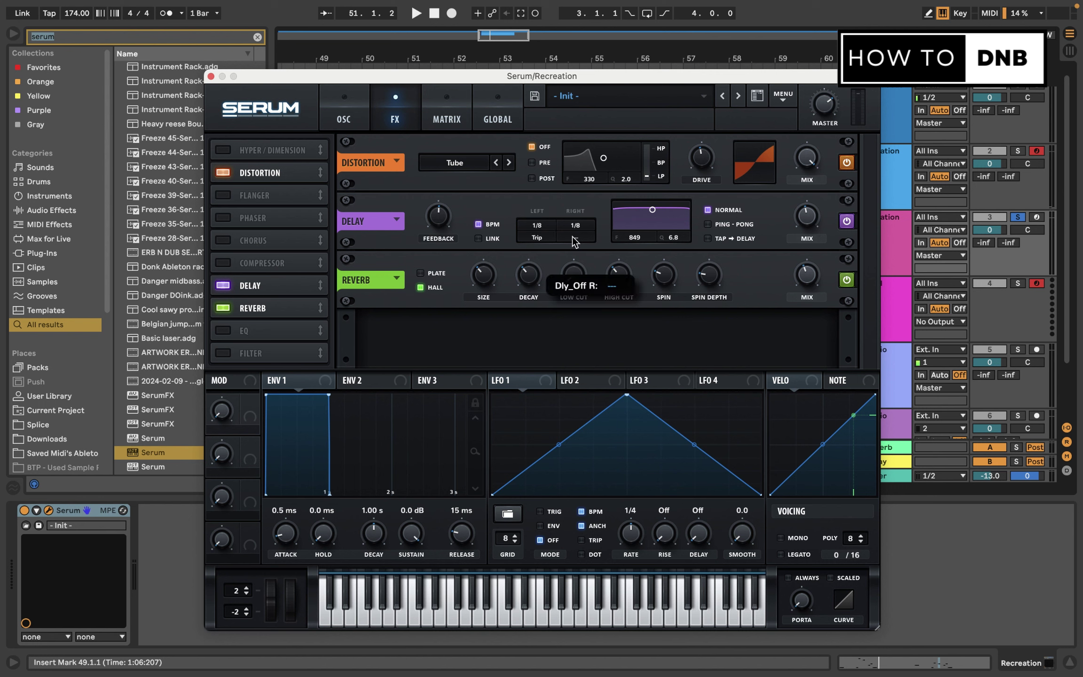
{"action": "type", "text": "1.33"}
{"action": "key", "text": "Return"}
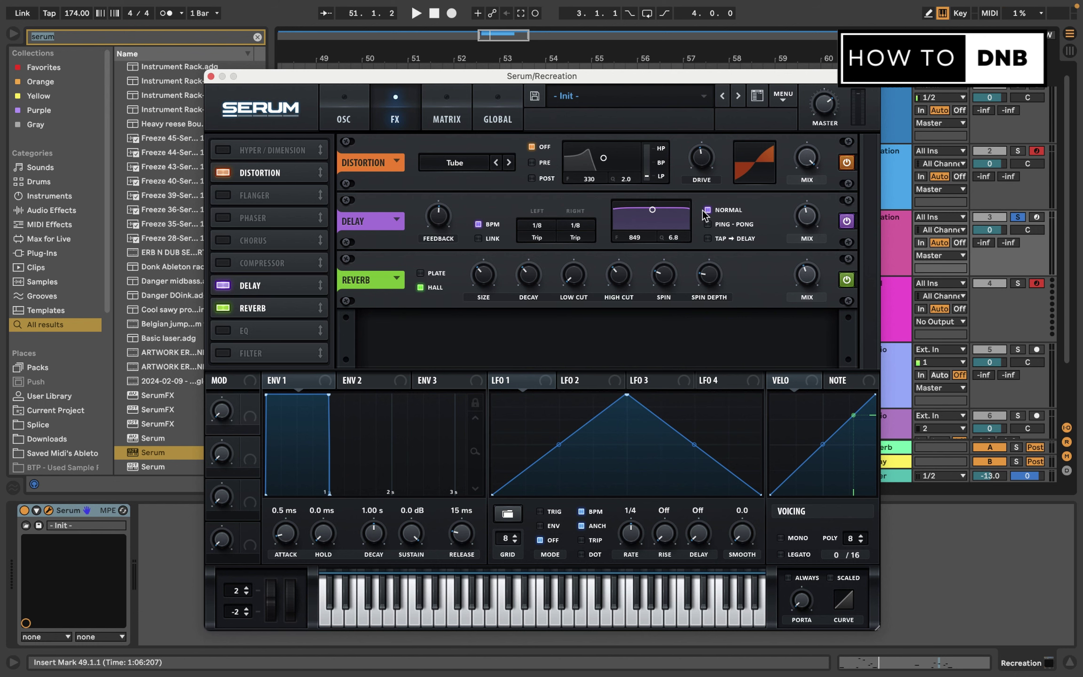
Audition the triplet delay and set its mix to 27%.
{"action": "key", "text": "space"}
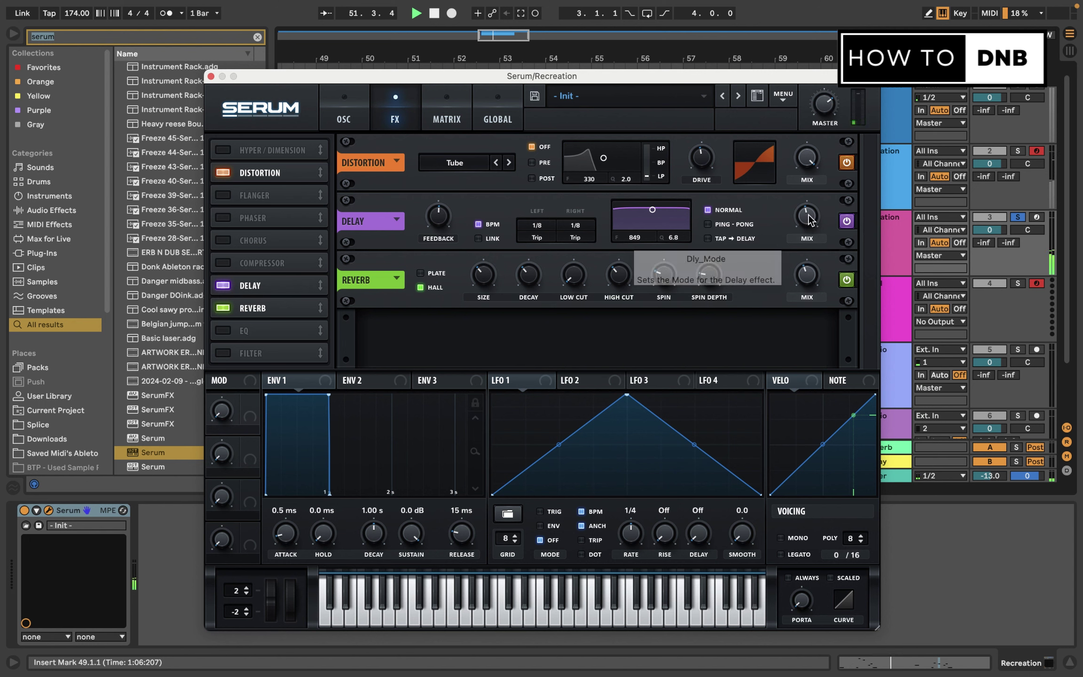
{"action": "key", "text": "space"}
{"action": "left_click_drag", "start_coordinate": [809, 219], "coordinate": [810, 257]}
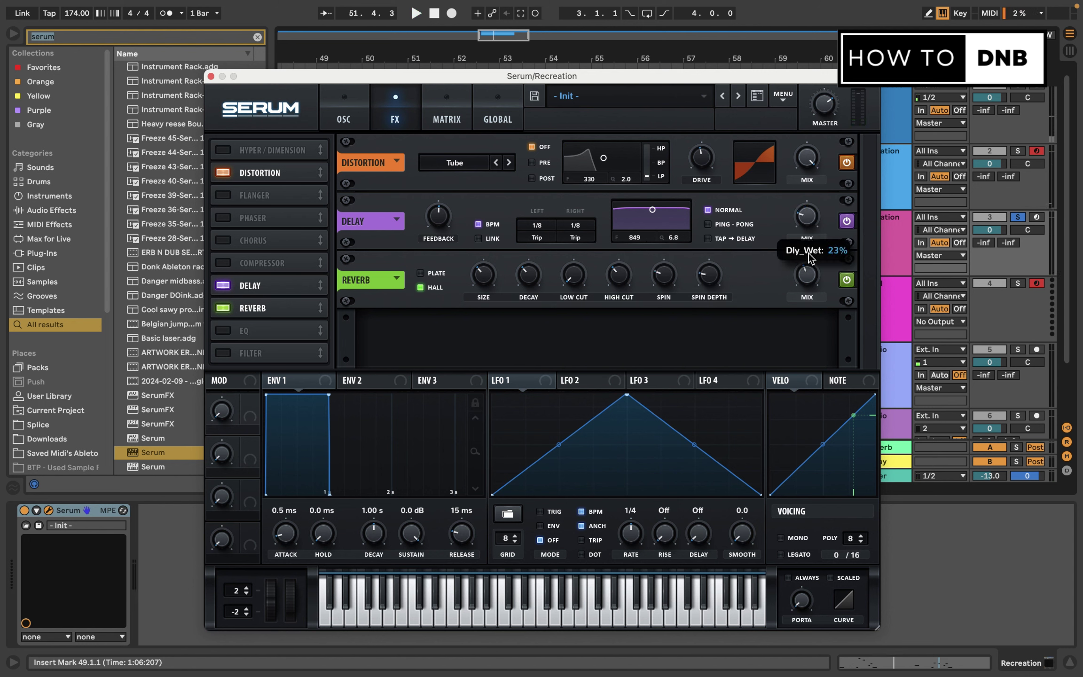
{"action": "key", "text": "space"}
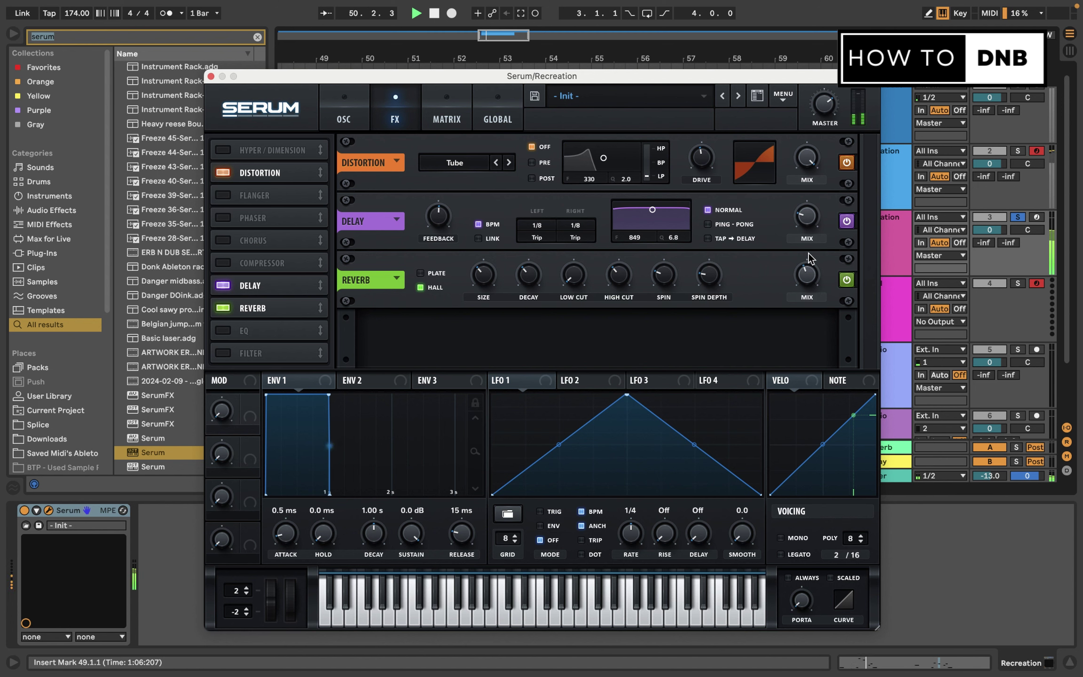
{"action": "key", "text": "space"}
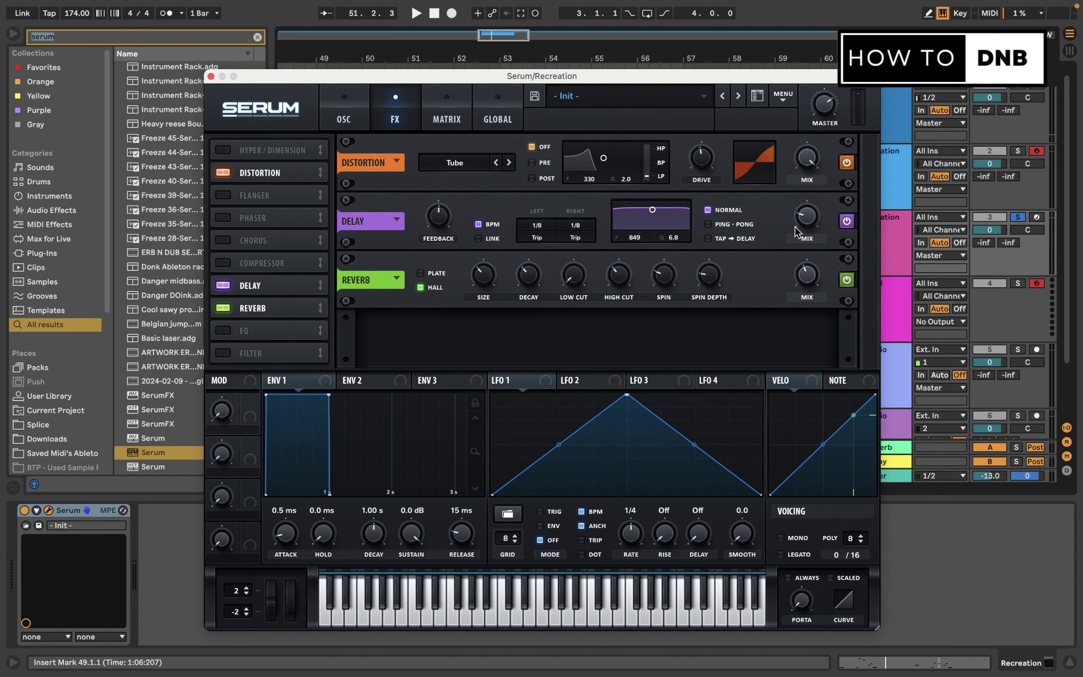
{"action": "mouse_move", "coordinate": [807, 224]}
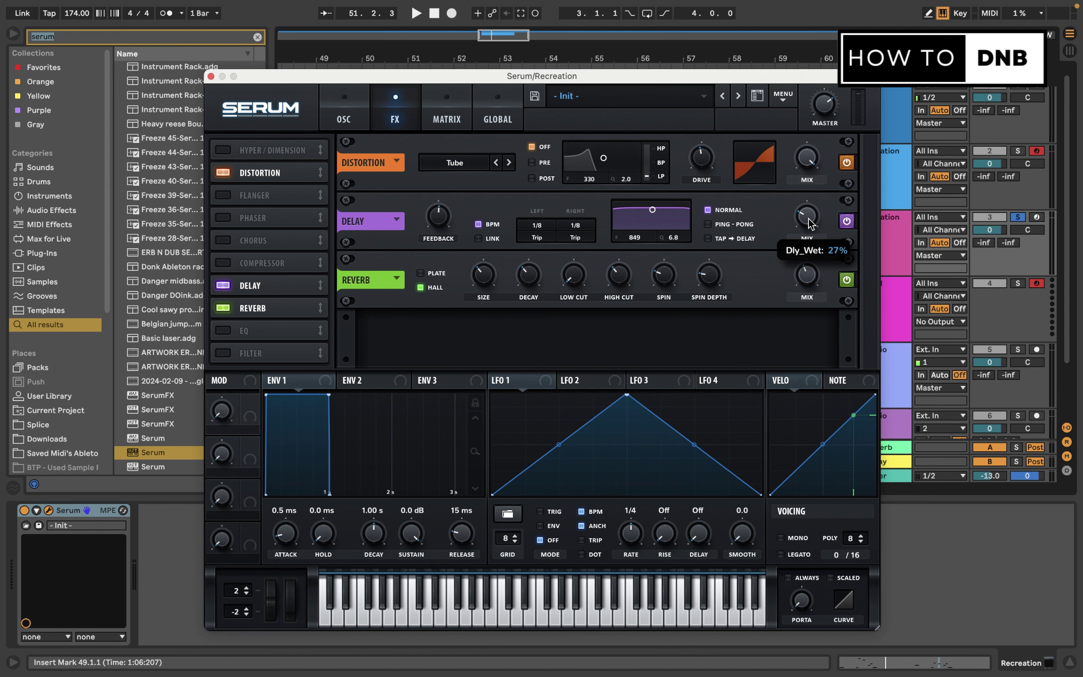
{"action": "key", "text": "space"}
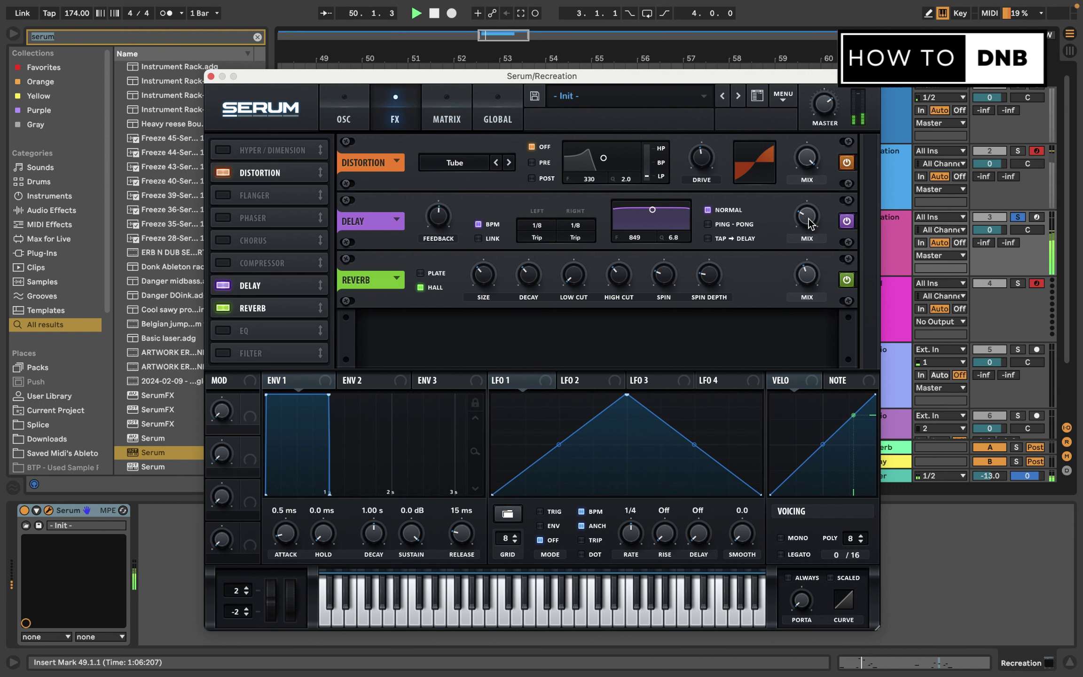
{"action": "key", "text": "space"}
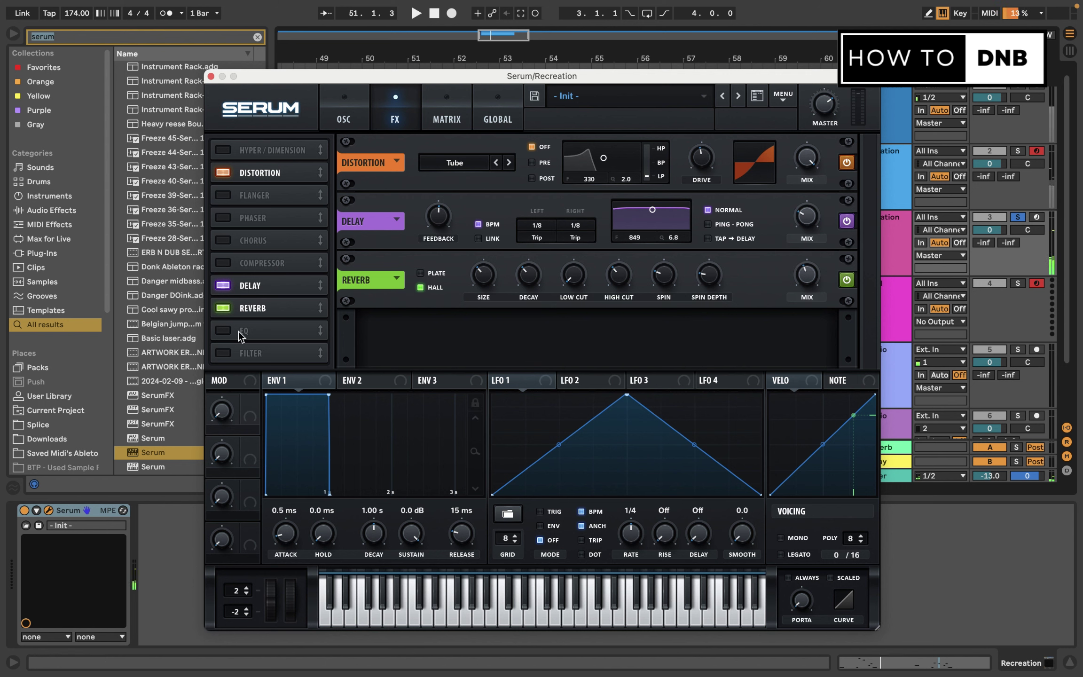
Enable the compressor in the effects chain and load its OTT preset.
{"action": "left_click", "coordinate": [254, 263]}
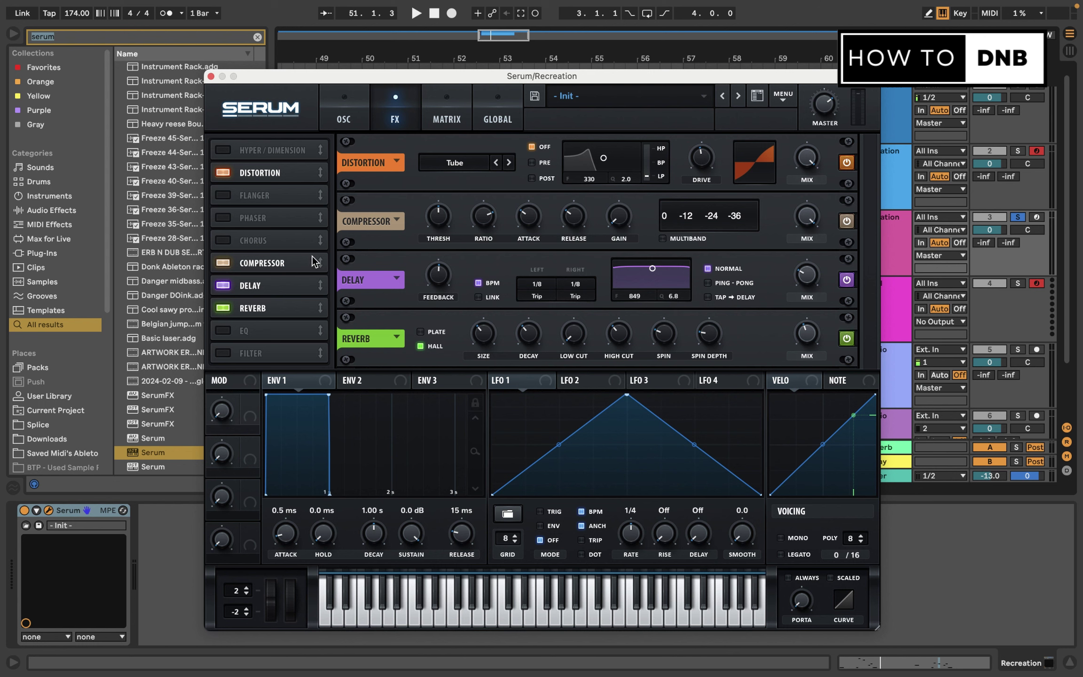
{"action": "left_click", "coordinate": [395, 222]}
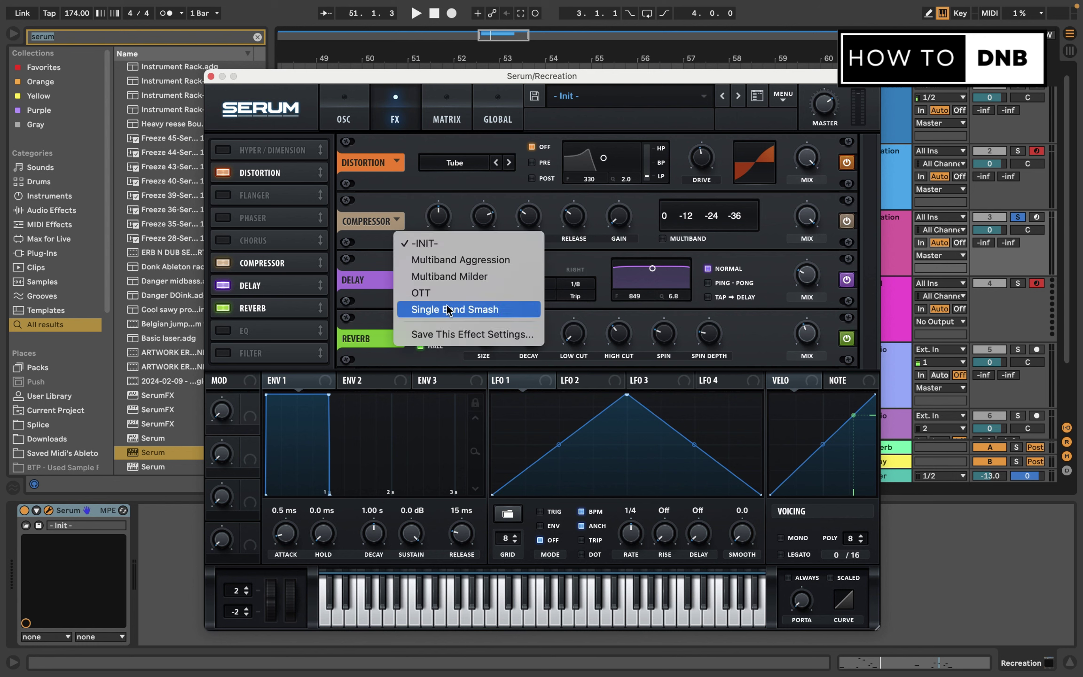
{"action": "left_click", "coordinate": [397, 219]}
{"action": "left_click", "coordinate": [397, 222]}
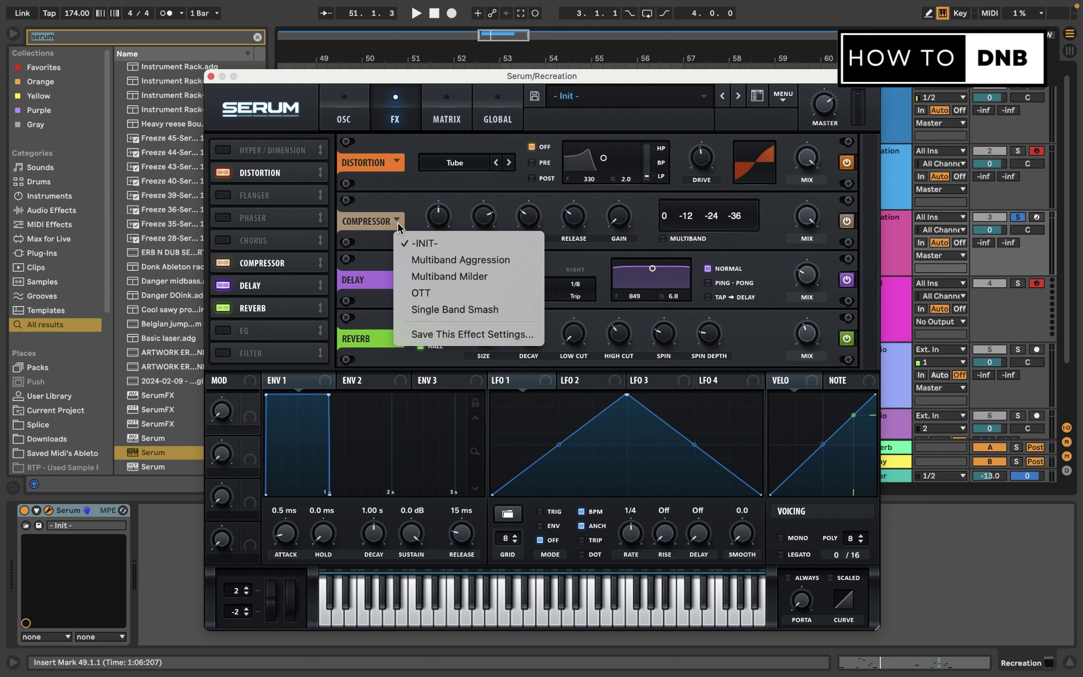
{"action": "left_click", "coordinate": [441, 293]}
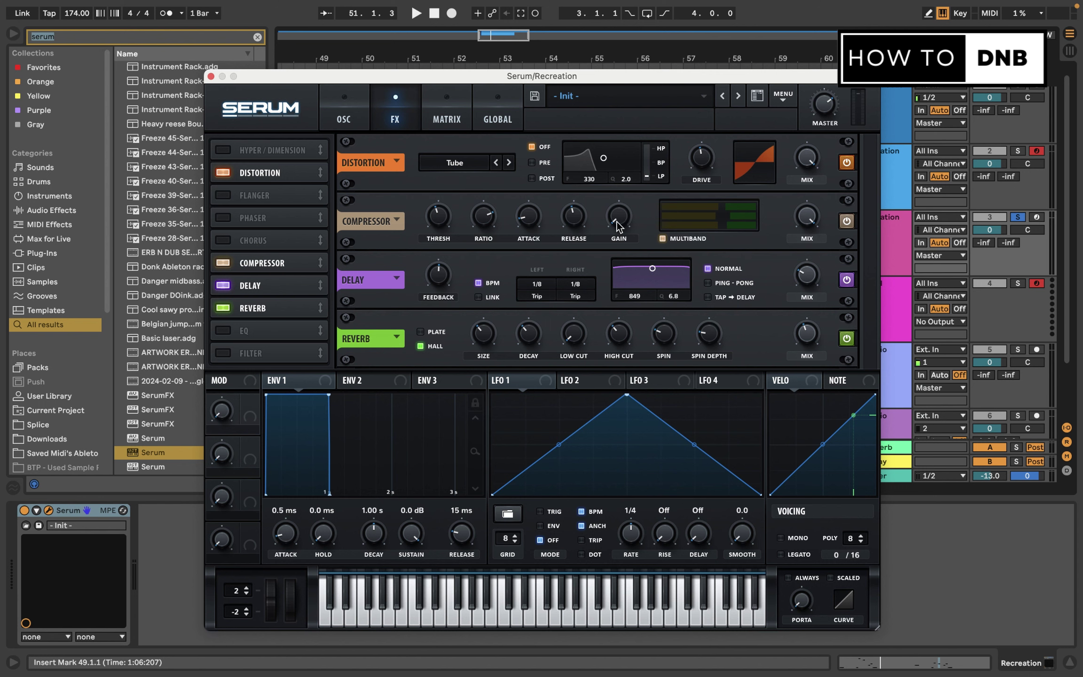
Raise the compressor's makeup gain to 9.5 dB and audition the multiband-compressed sound.
{"action": "key", "text": "space"}
{"action": "left_click_drag", "start_coordinate": [620, 204], "coordinate": [627, 192]}
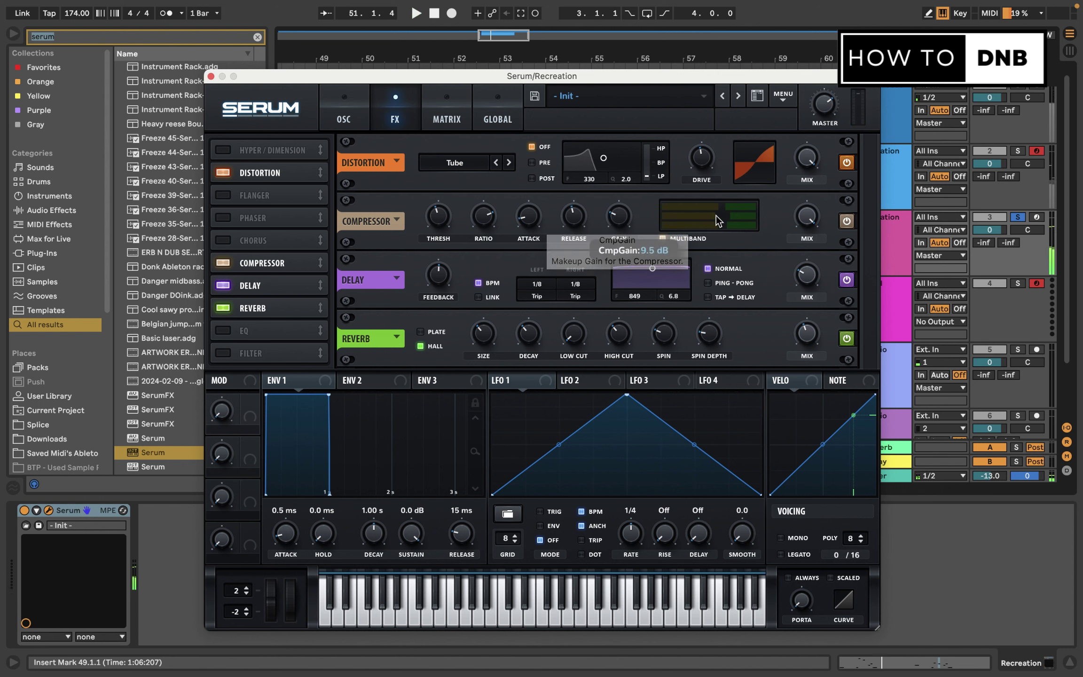
{"action": "mouse_move", "coordinate": [717, 216]}
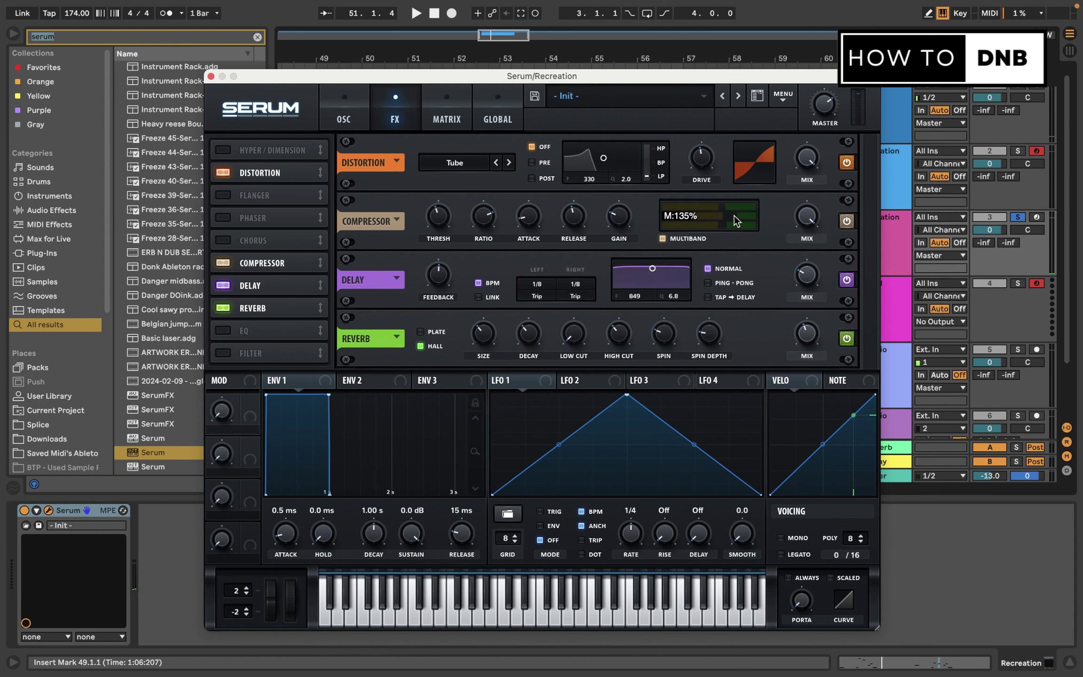
{"action": "key", "text": "space"}
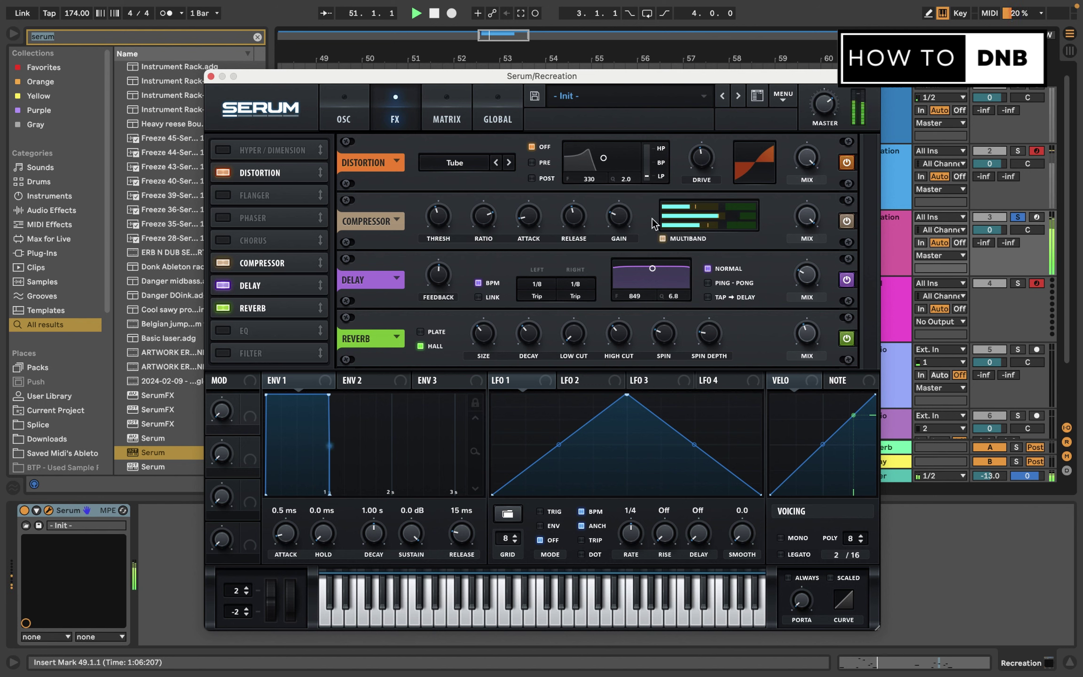
{"action": "key", "text": "space"}
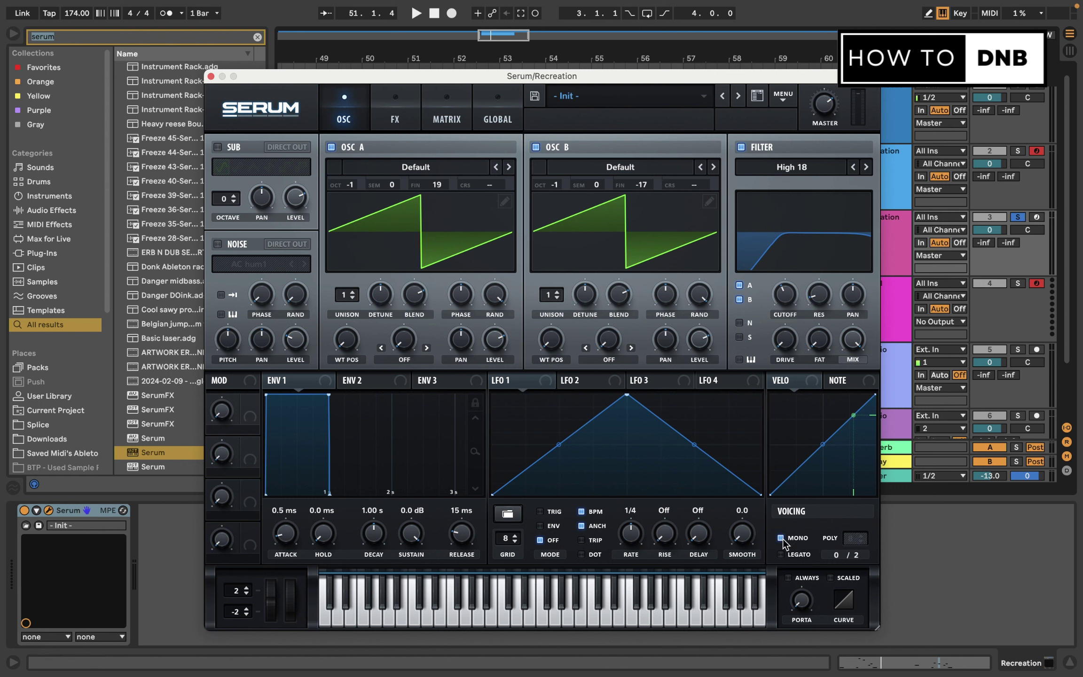
Make the mono voice legato with always-on portamento, and set the portamento time to about 43 ms while auditioning.
{"action": "mouse_move", "coordinate": [802, 607]}
{"action": "key", "text": "space"}
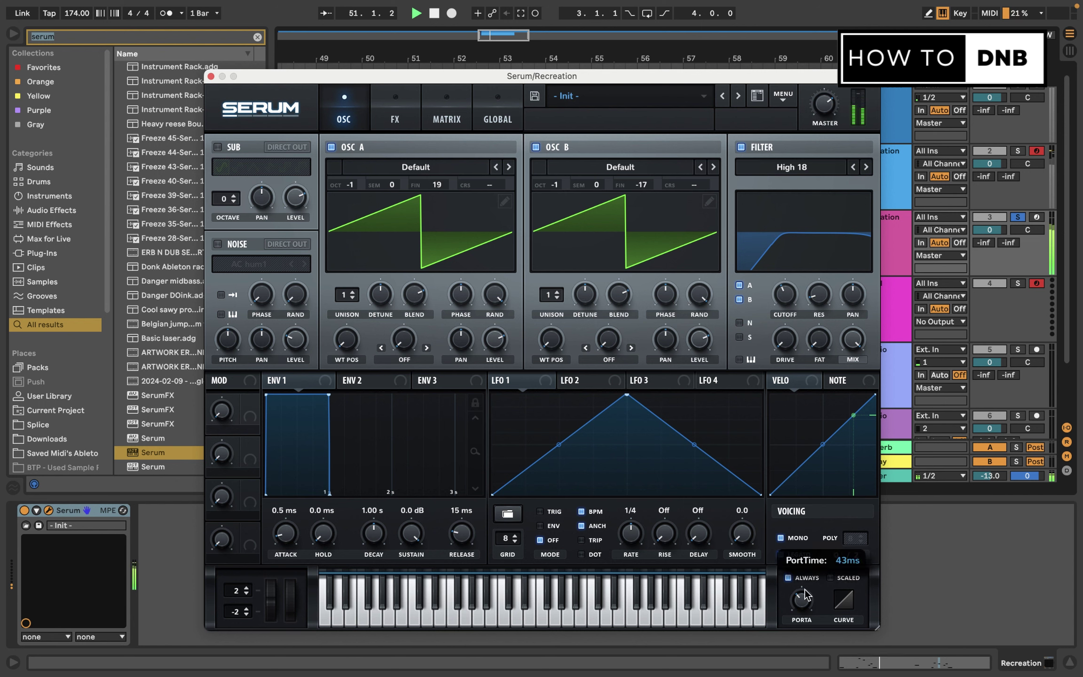
{"action": "left_click_drag", "start_coordinate": [801, 599], "coordinate": [801, 597]}
{"action": "key", "text": "space"}
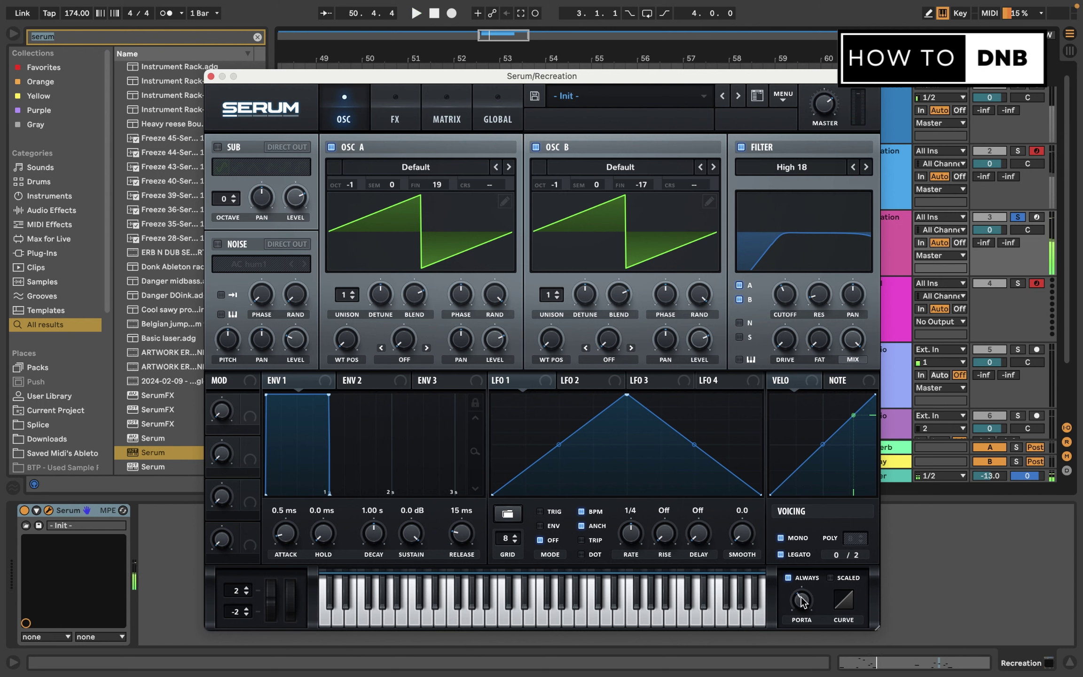
Enable Hyper/Dimension, move it after the reverb in the effects chain, and set the Hyper mix to 0%.
{"action": "left_click", "coordinate": [896, 235]}
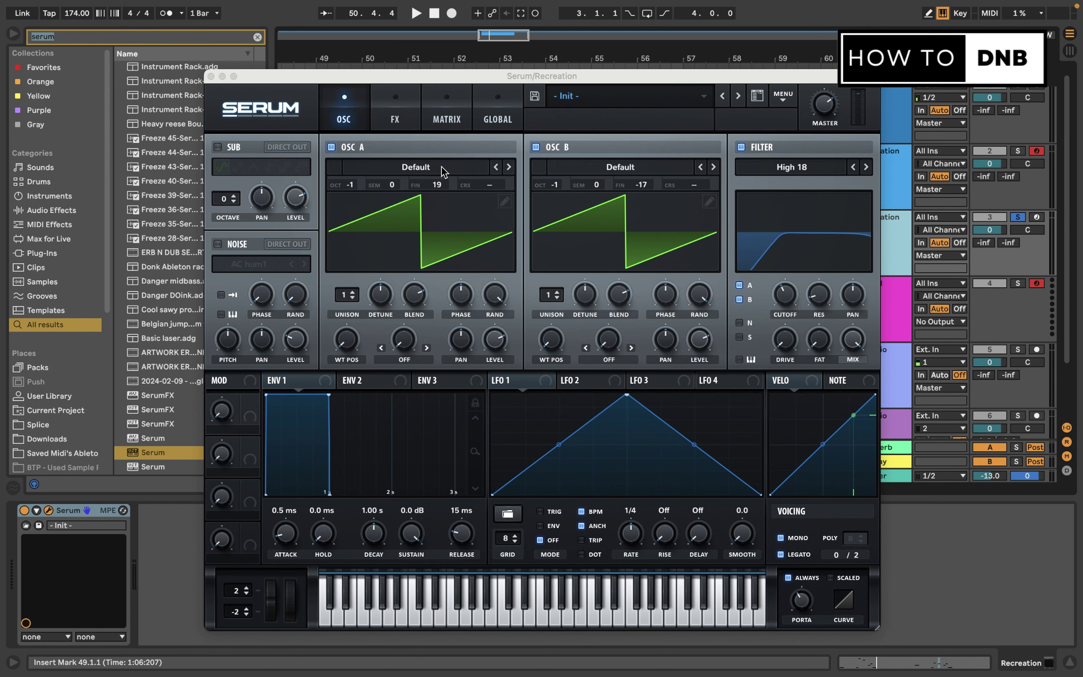
{"action": "left_click", "coordinate": [400, 118]}
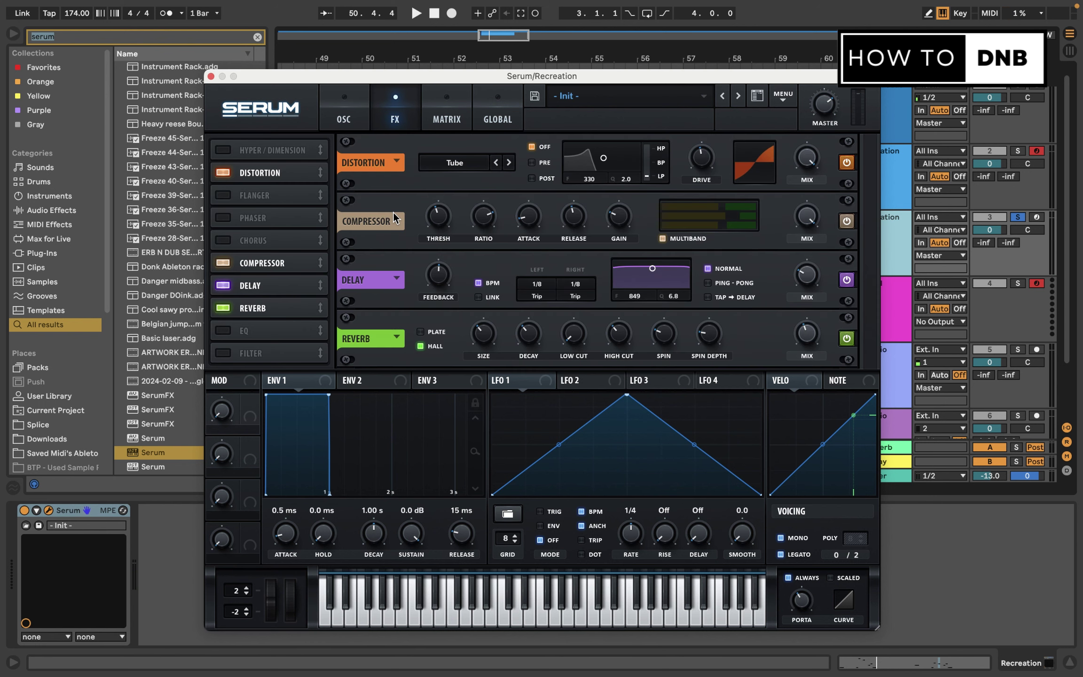
{"action": "left_click", "coordinate": [224, 150]}
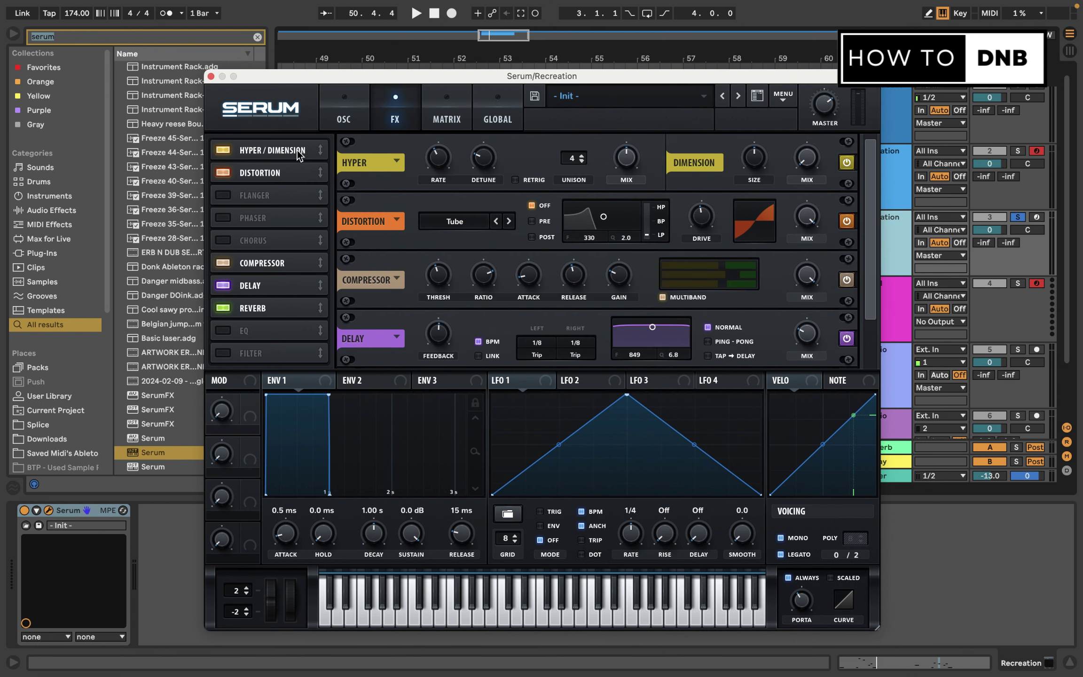
{"action": "left_click_drag", "start_coordinate": [298, 155], "coordinate": [271, 323]}
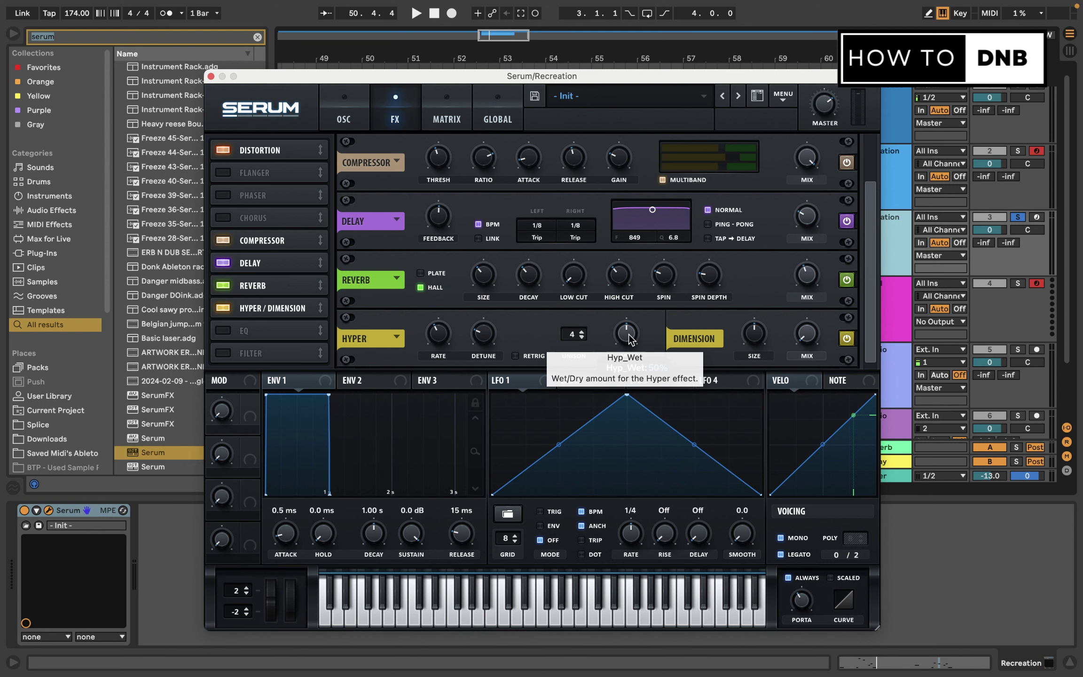
{"action": "left_click_drag", "start_coordinate": [630, 338], "coordinate": [627, 460]}
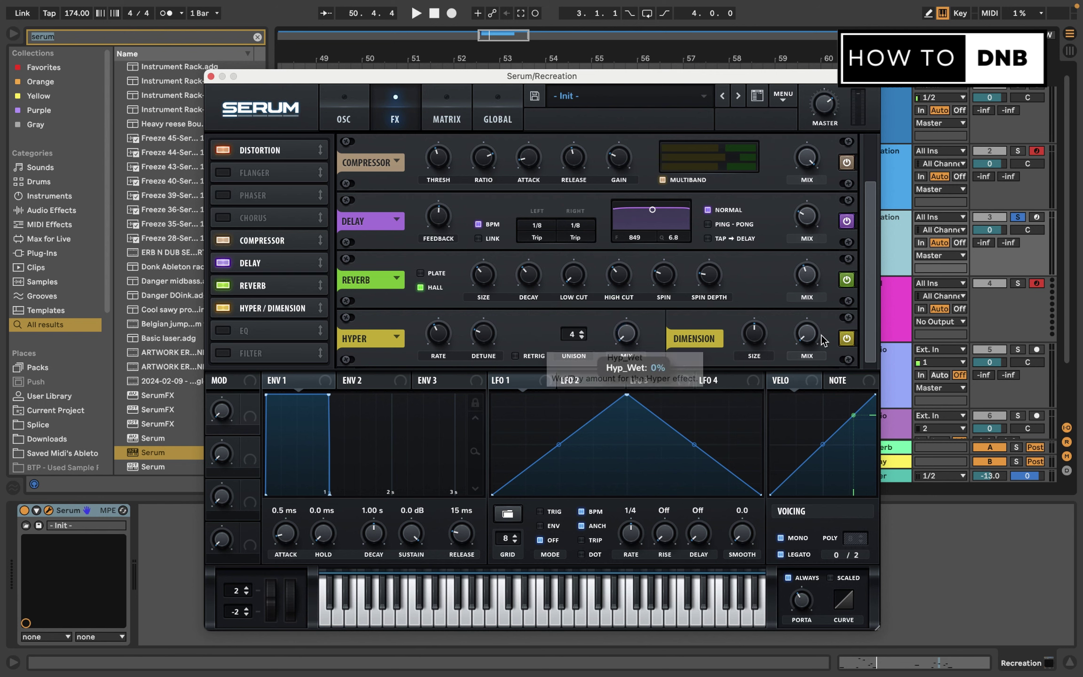
Raise the Dimension mix, set its size to 27%, and compare the sound with the effect bypassed and enabled.
{"action": "left_click", "coordinate": [808, 337]}
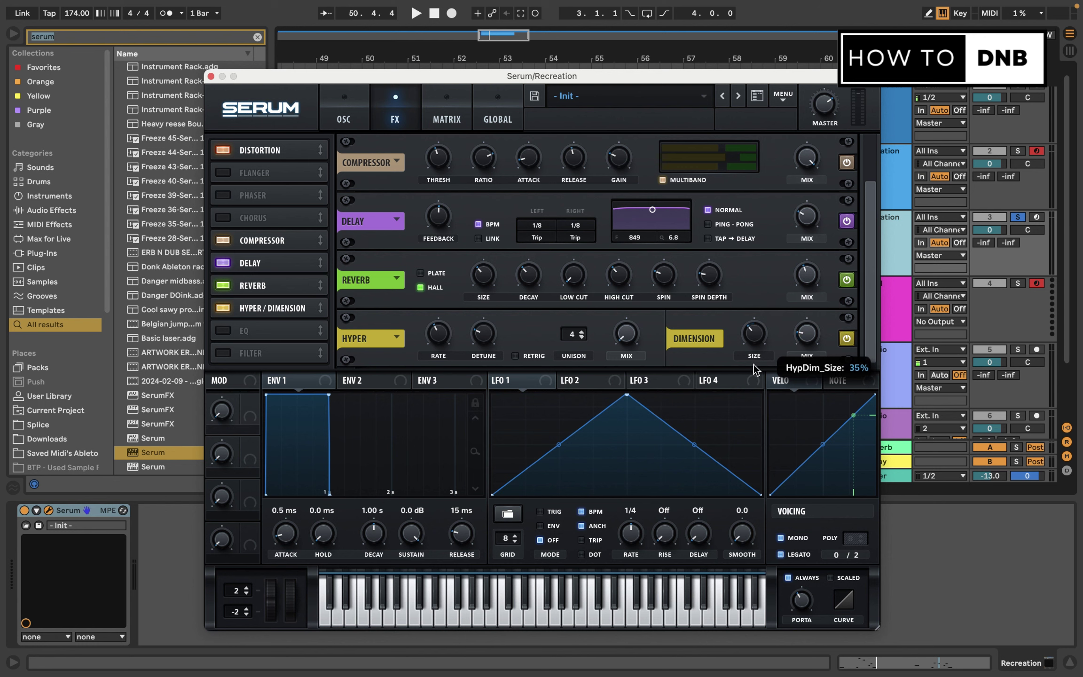
{"action": "key", "text": "space"}
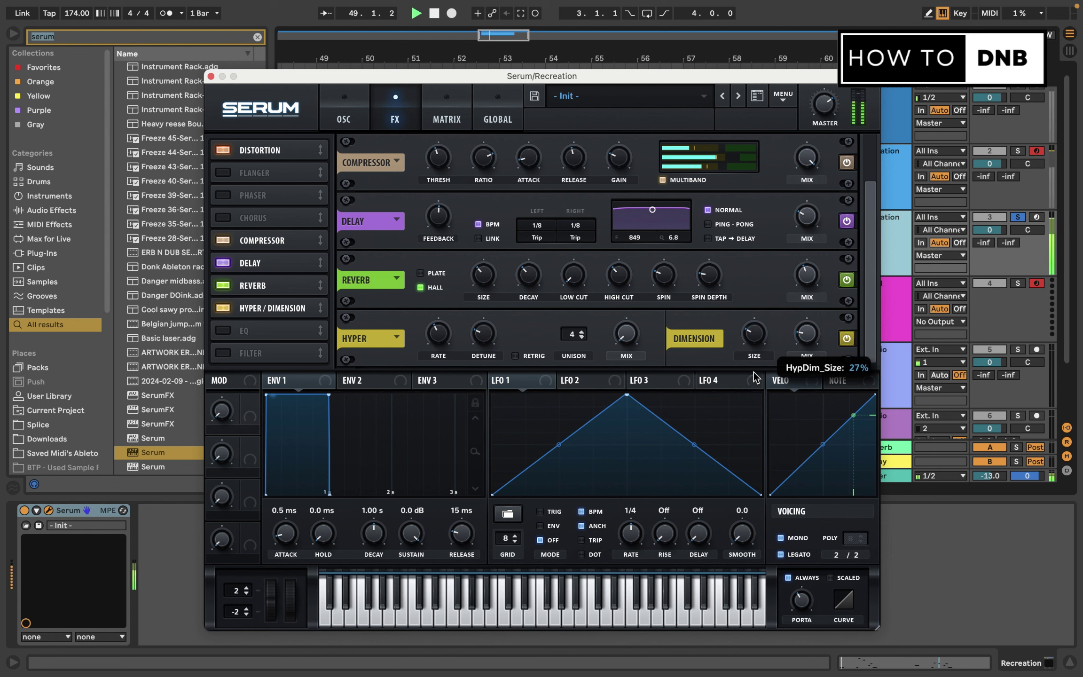
{"action": "left_click", "coordinate": [847, 338]}
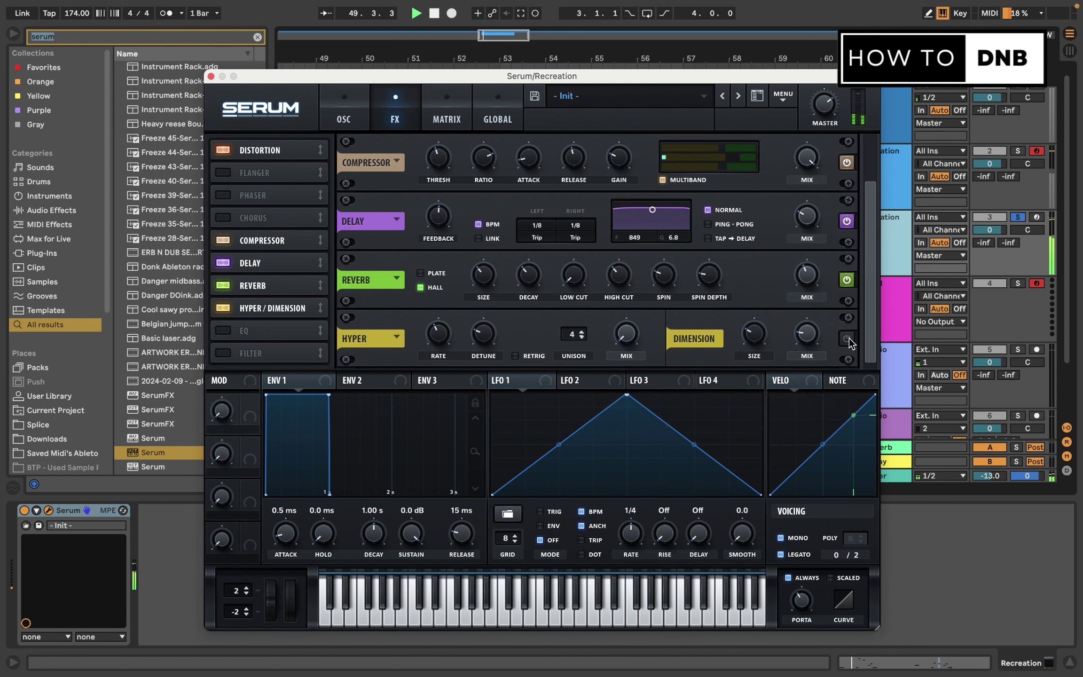
{"action": "left_click", "coordinate": [847, 339]}
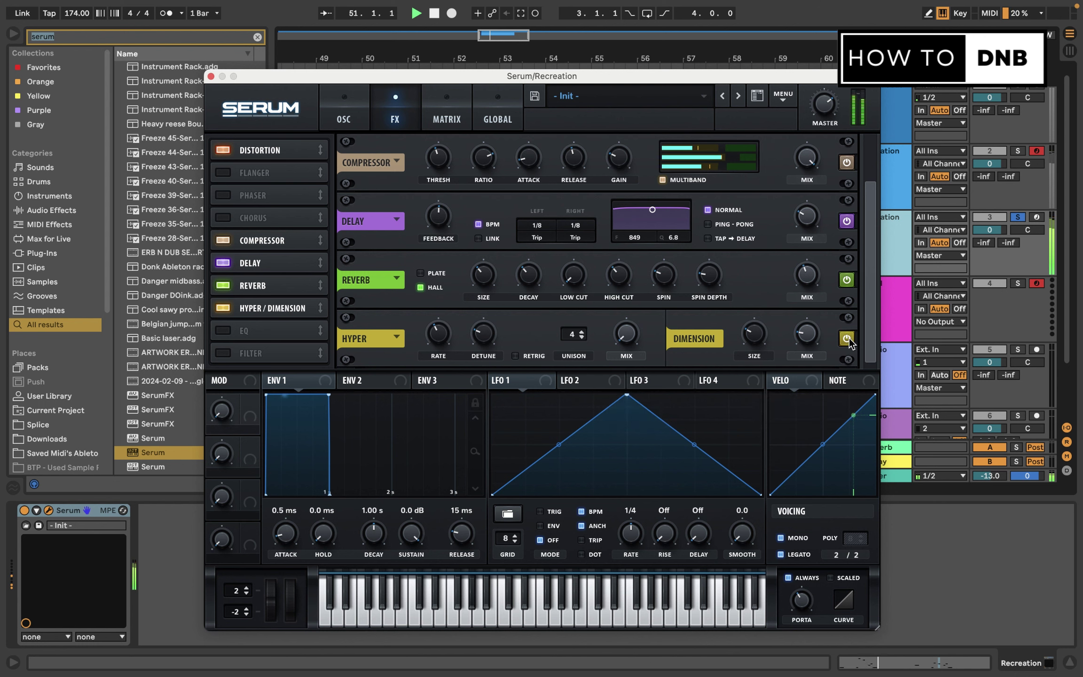
{"action": "key", "text": "space"}
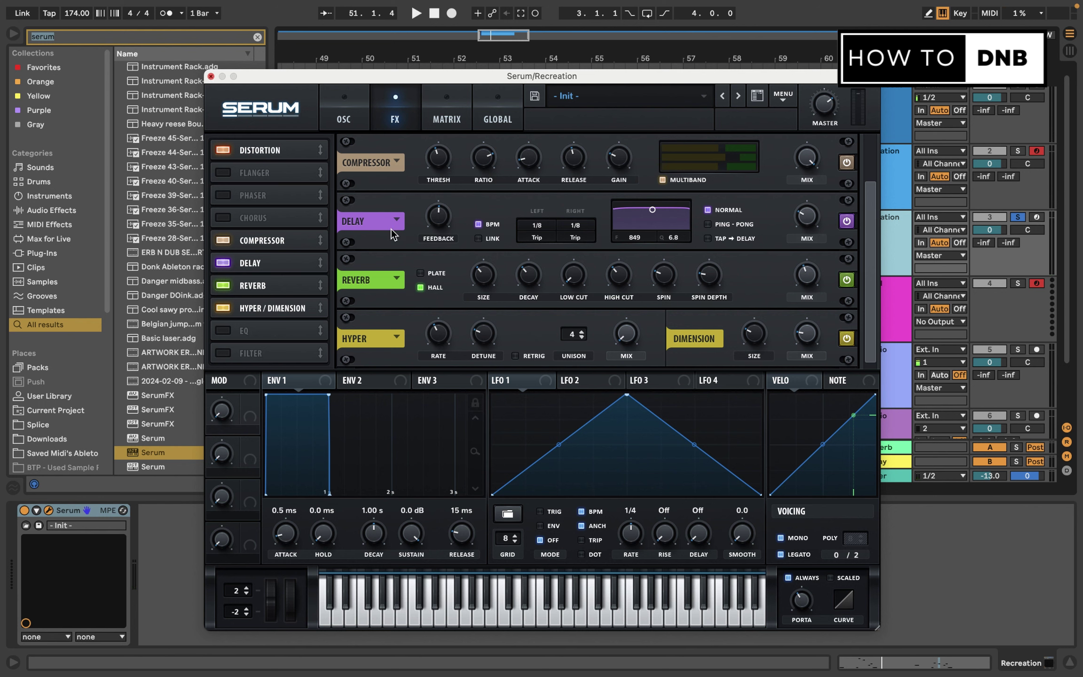
{"action": "key", "text": "space"}
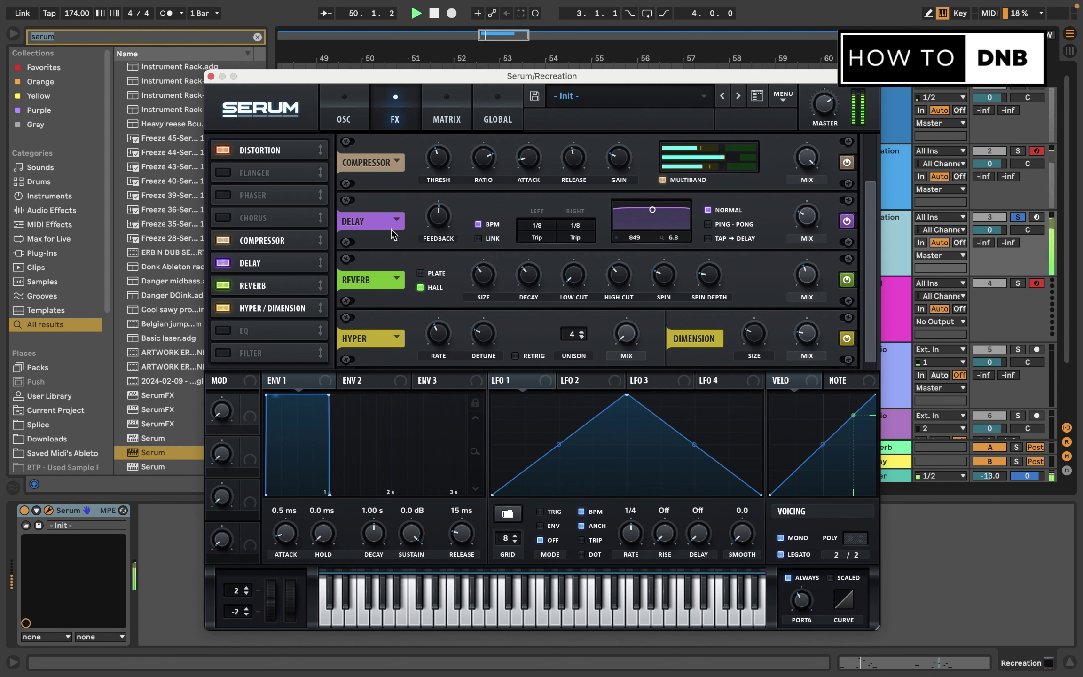
{"action": "scroll", "coordinate": [372, 305], "scroll_direction": "up", "scroll_amount": 2}
{"action": "scroll", "coordinate": [357, 357], "scroll_direction": "down", "scroll_amount": 2}
{"action": "key", "text": "space"}
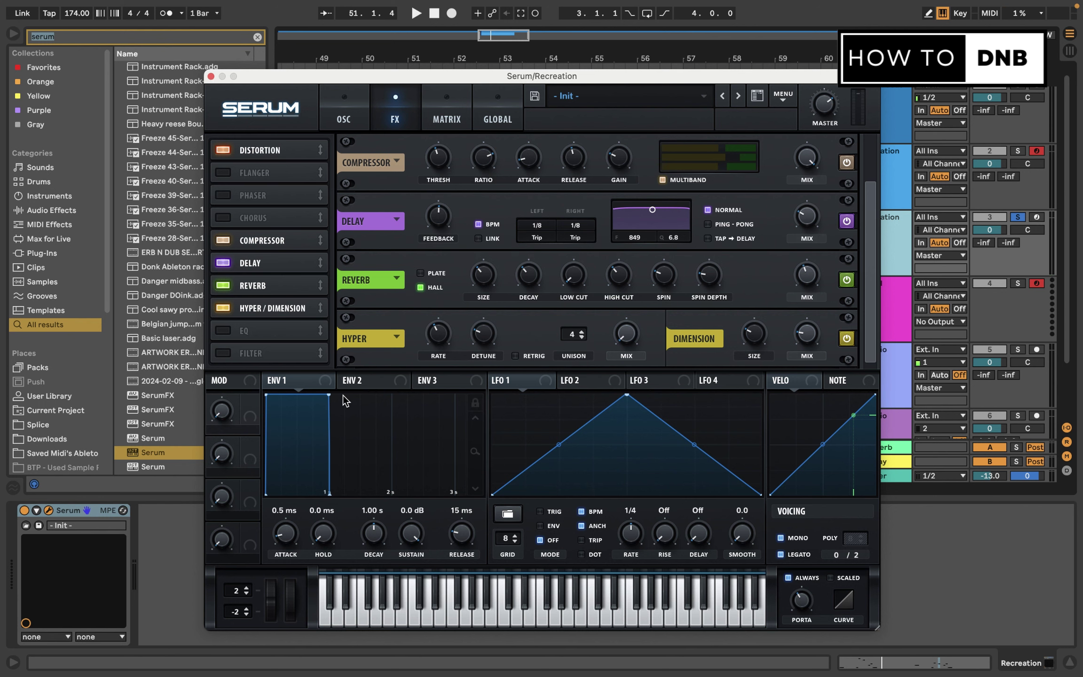
Enable the EQ, place it between the compressor and delay, and assign Macro 1 to its high-band gain.
{"action": "left_click", "coordinate": [223, 331]}
{"action": "left_click_drag", "start_coordinate": [275, 289], "coordinate": [286, 263]}
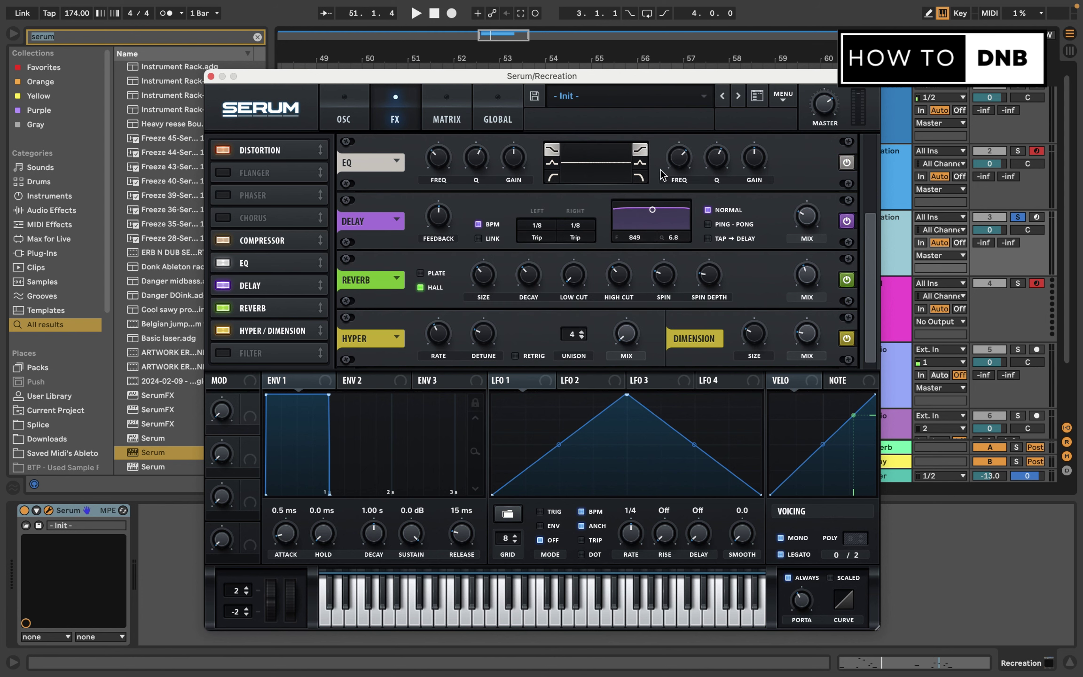
{"action": "left_click_drag", "start_coordinate": [253, 412], "coordinate": [755, 159]}
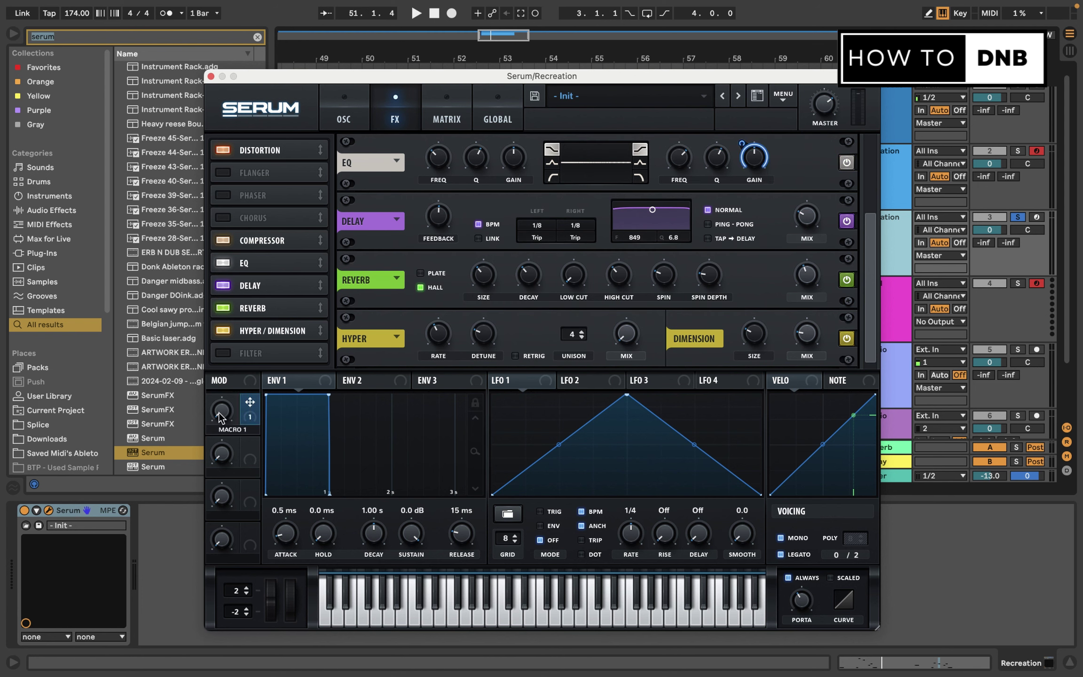
Make Macro 1's modulation of the EQ high-band gain unidirectional and set Macro 1 to 8% while auditioning.
{"action": "left_click_drag", "start_coordinate": [224, 416], "coordinate": [230, 391]}
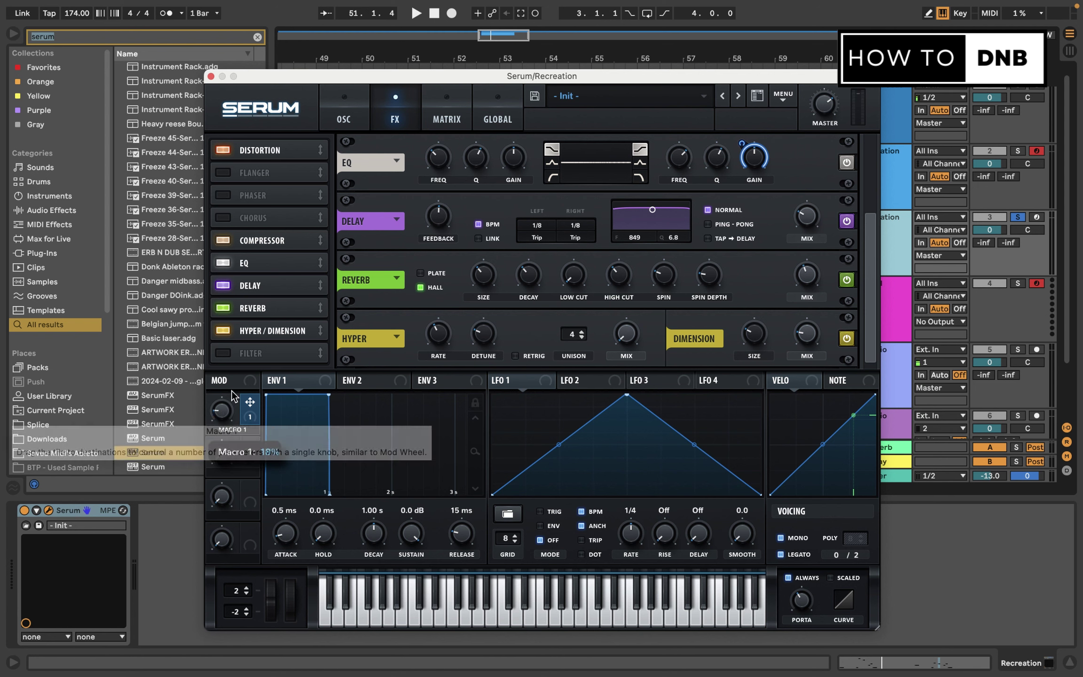
{"action": "right_click", "coordinate": [760, 163]}
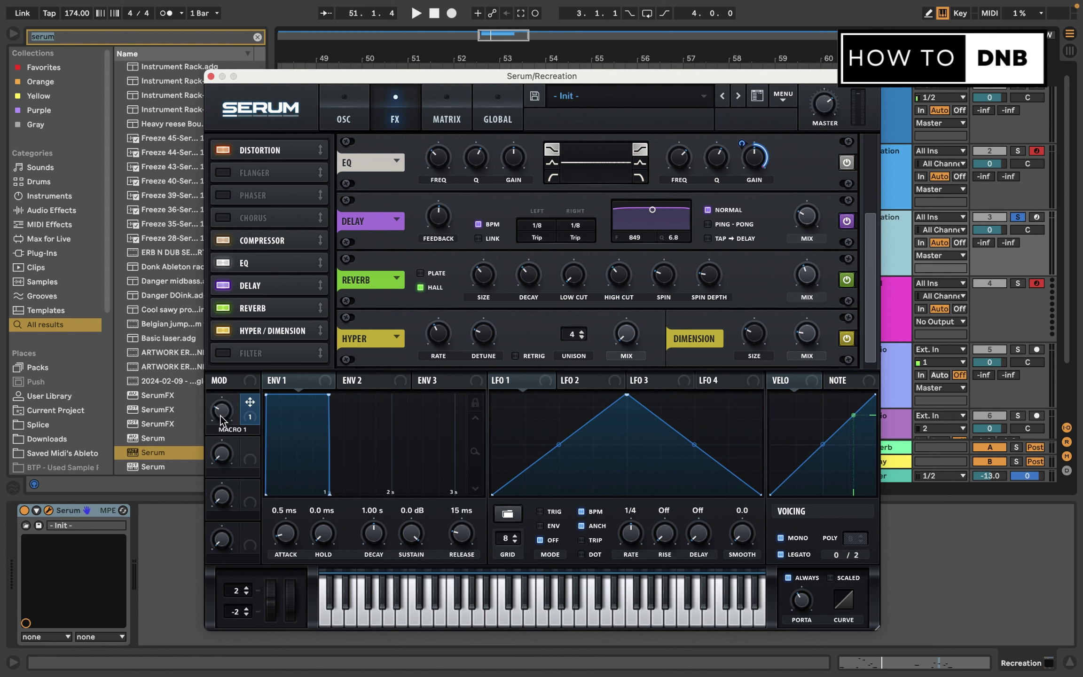
{"action": "key", "text": "space"}
{"action": "left_click_drag", "start_coordinate": [221, 416], "coordinate": [218, 428]}
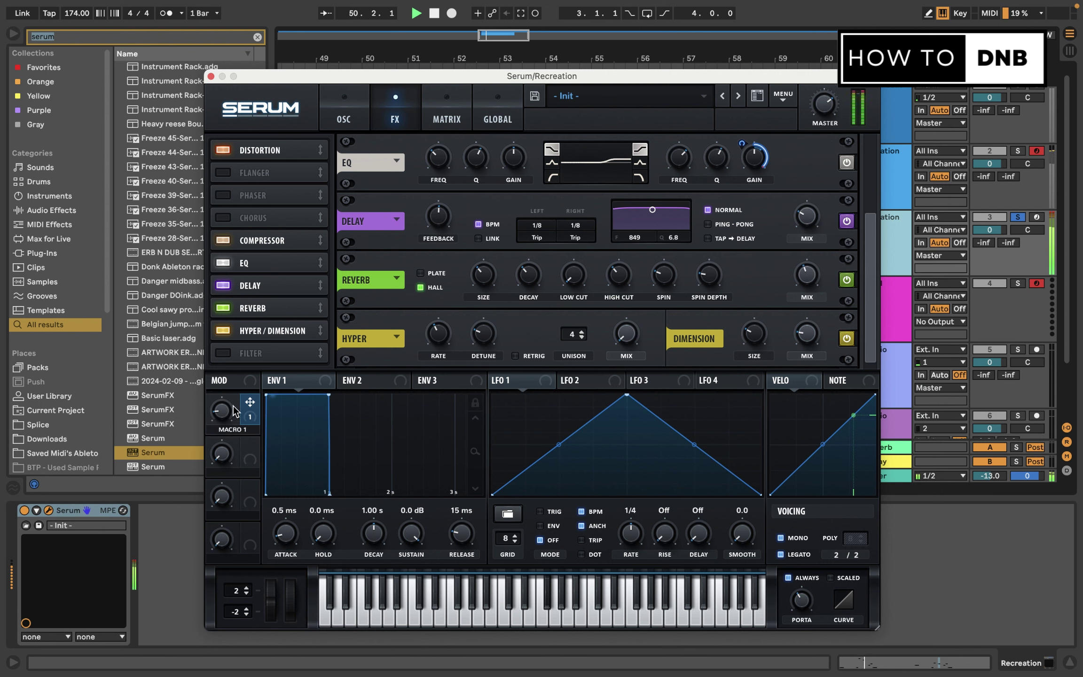
{"action": "mouse_move", "coordinate": [223, 423]}
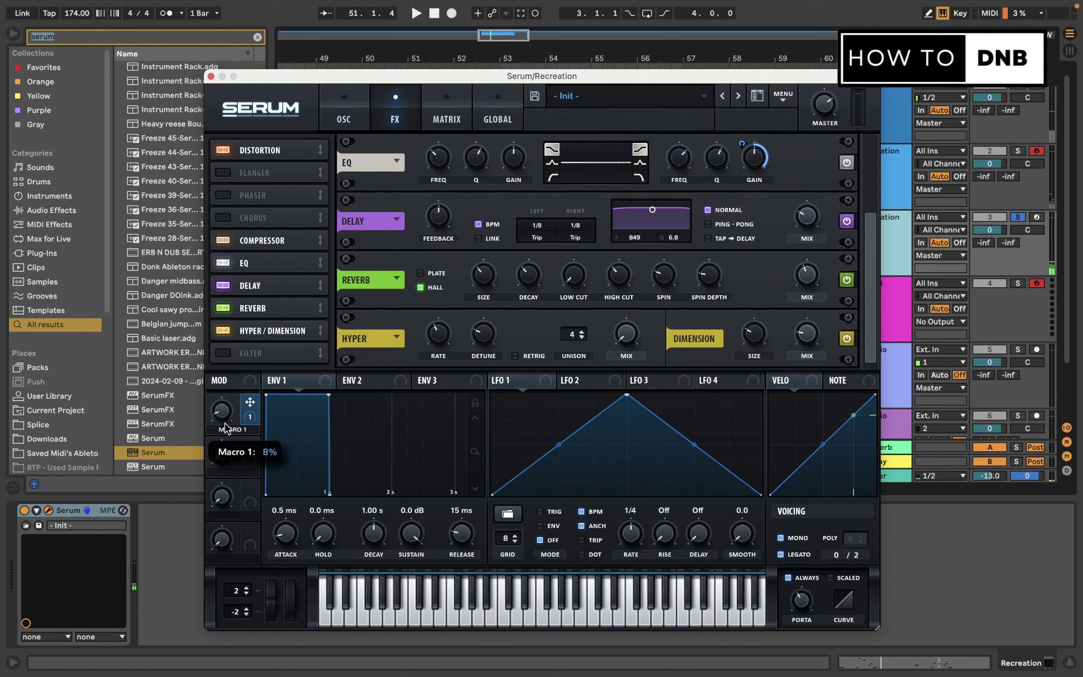
Close the synth window and compare the original X-Ray track with the pink Recreation track, soloing each during playback from bar 49.
{"action": "left_click", "coordinate": [211, 76]}
{"action": "scroll", "coordinate": [491, 240], "scroll_direction": "left", "scroll_amount": 3}
{"action": "scroll", "coordinate": [491, 240], "scroll_direction": "up", "scroll_amount": 1}
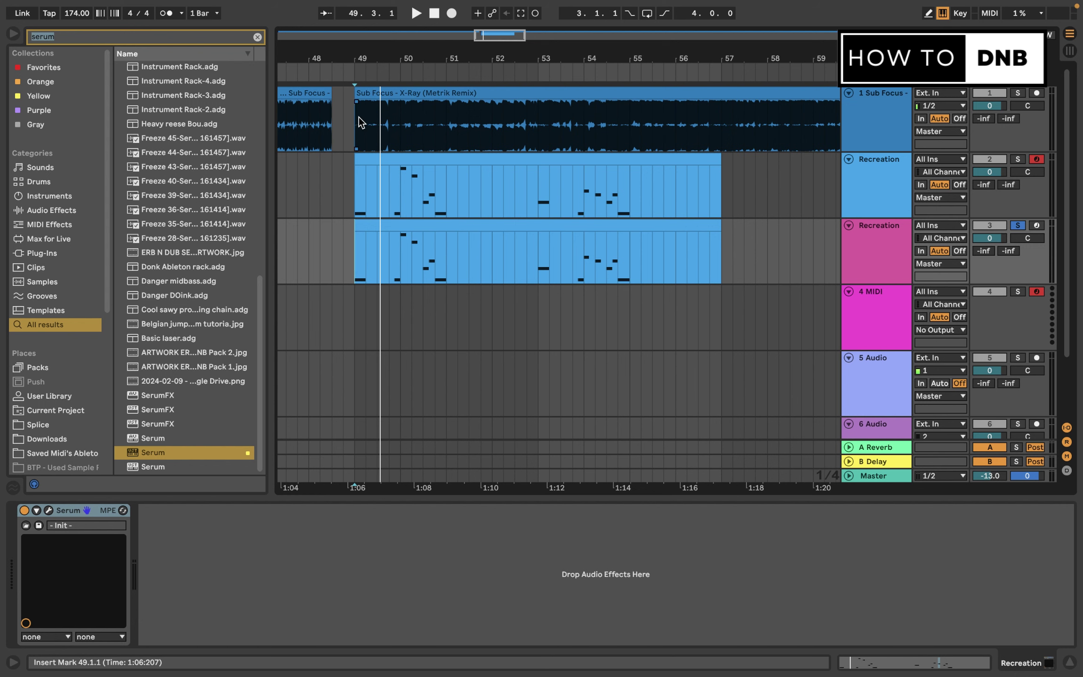
{"action": "left_click", "coordinate": [359, 117]}
{"action": "left_click", "coordinate": [1018, 93]}
{"action": "key", "text": "space"}
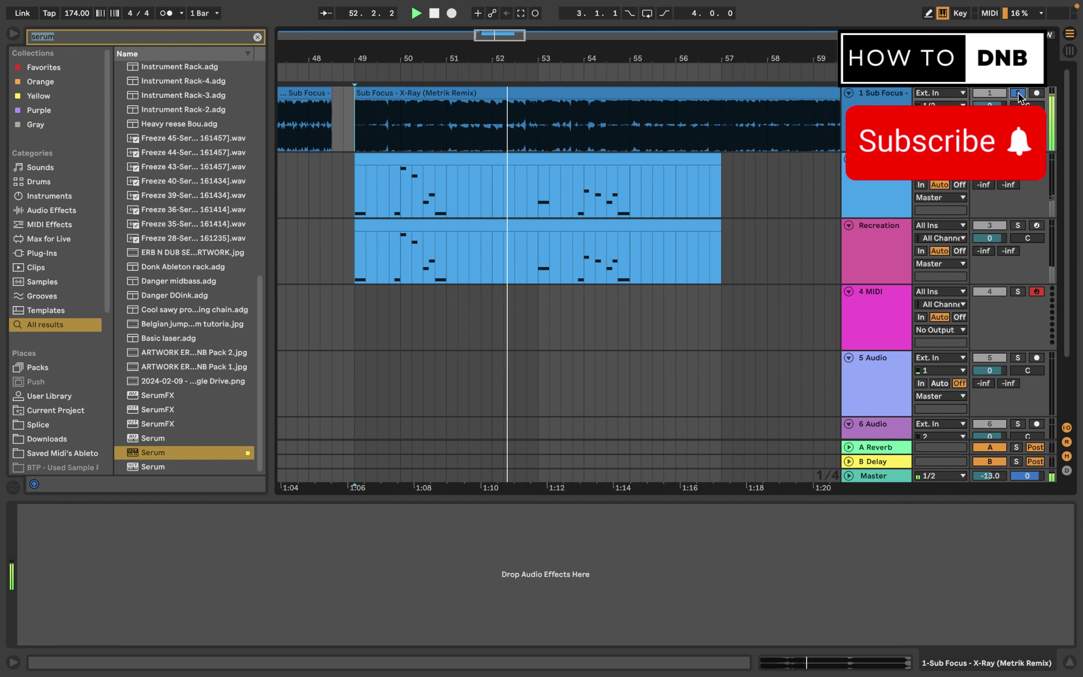
{"action": "left_click", "coordinate": [1017, 225]}
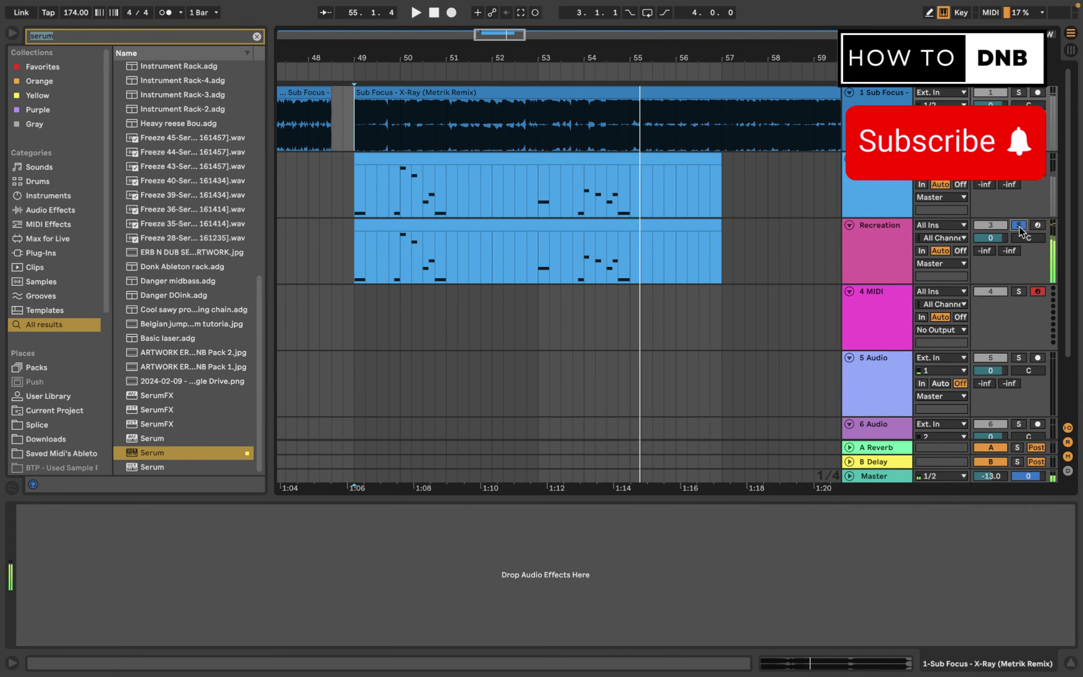
{"action": "key", "text": "space"}
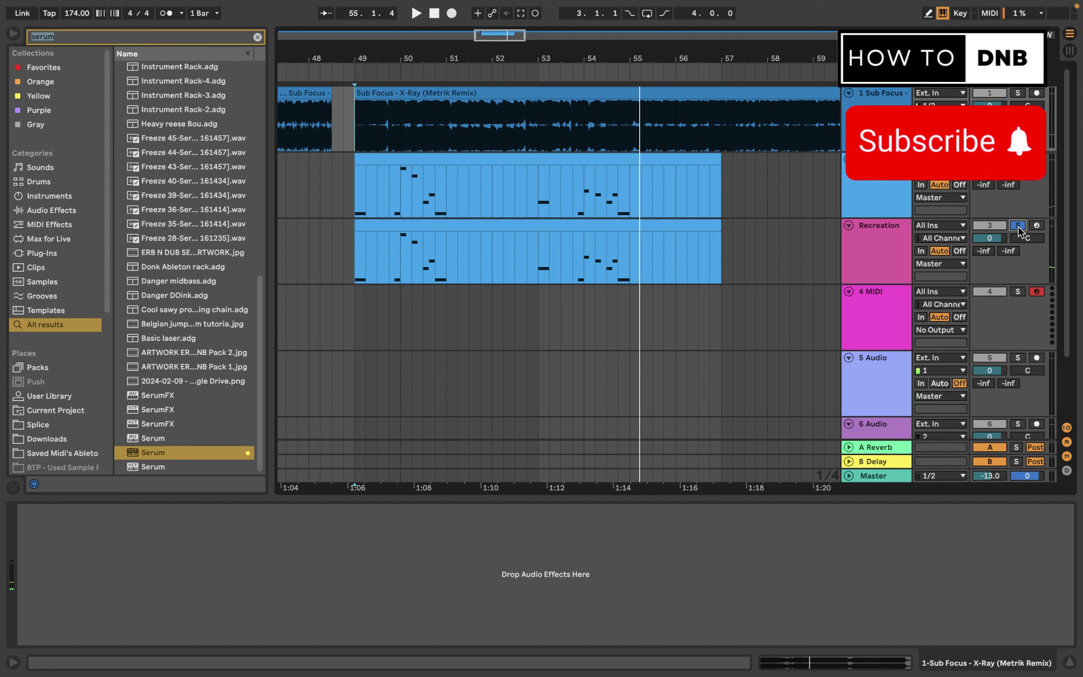